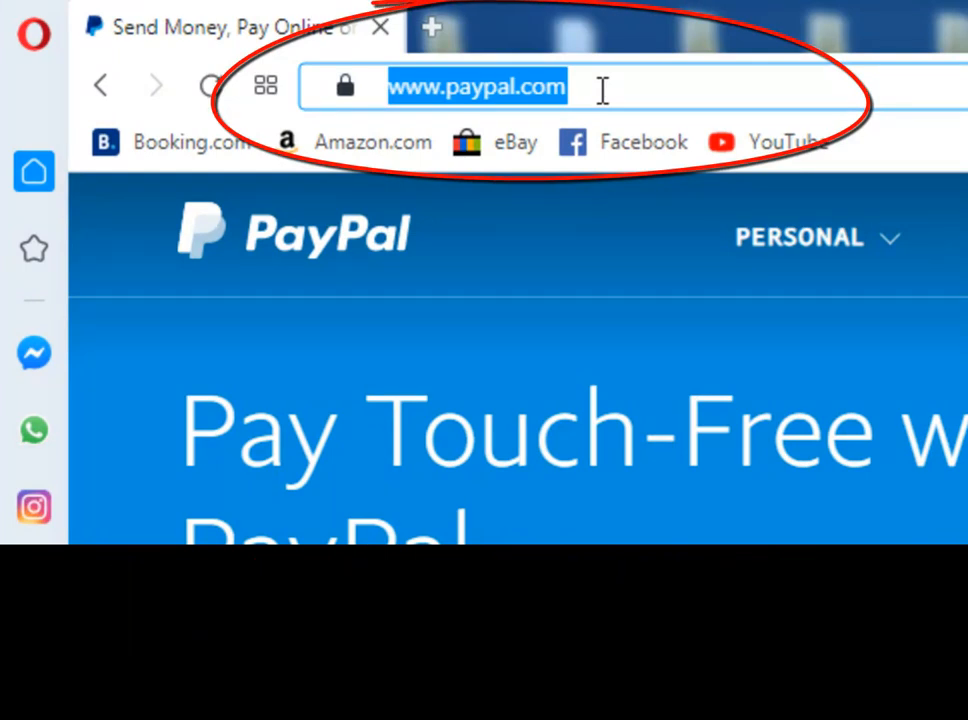
Start entering zionshs.unilynq.com in the browser's address bar.
{"action": "type", "text": "zio"}
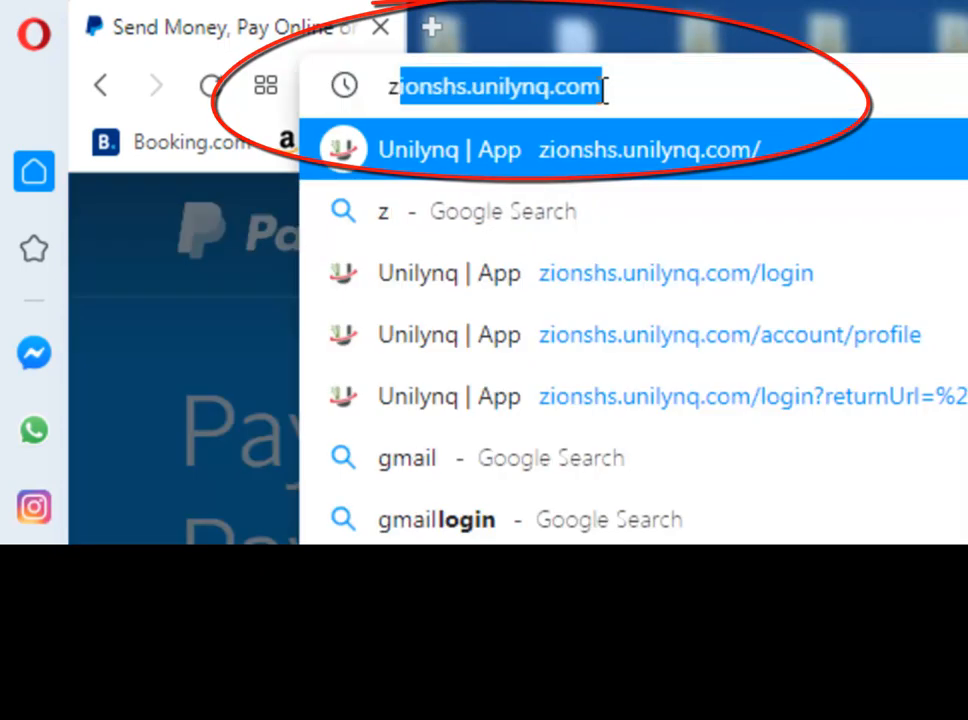
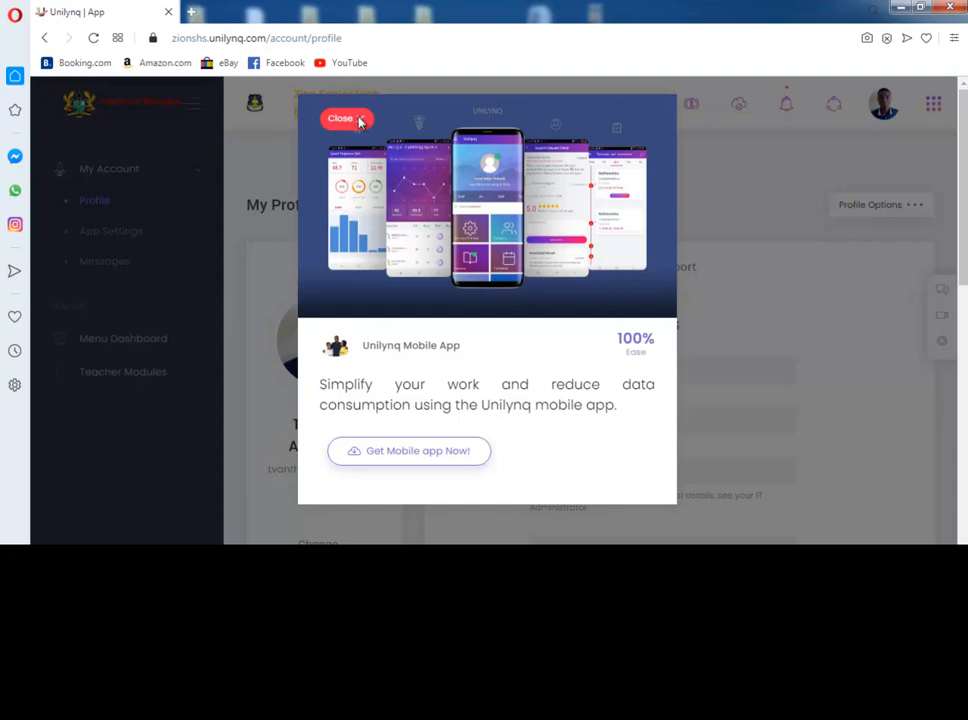
Close the mobile-app popup and open the Teacher Console from Teacher Modules.
{"action": "left_click", "coordinate": [360, 121]}
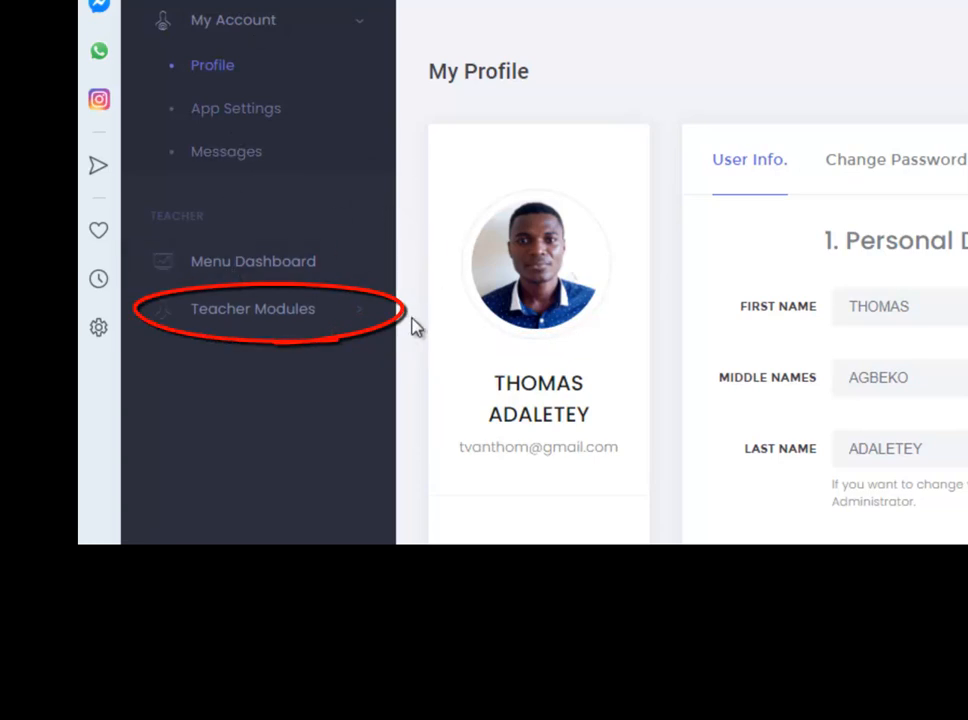
{"action": "left_click", "coordinate": [288, 318]}
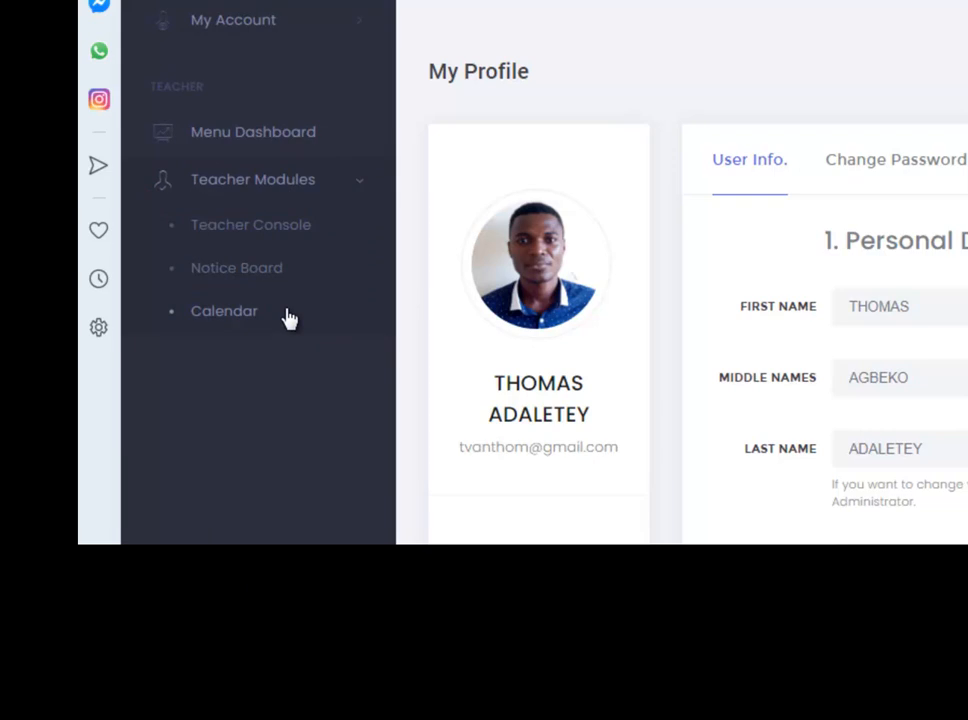
{"action": "left_click", "coordinate": [292, 229]}
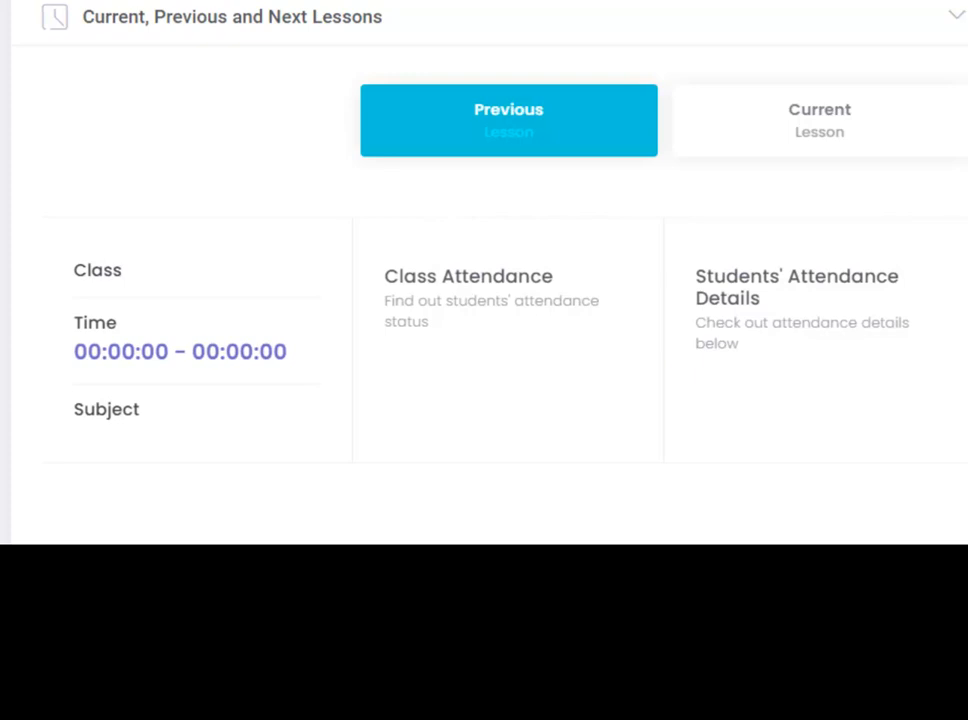
Open Manage Lesson Exceptions for the 1 BUSINESS A Economics lesson.
{"action": "scroll", "coordinate": [484, 272], "scroll_direction": "down", "scroll_amount": 2}
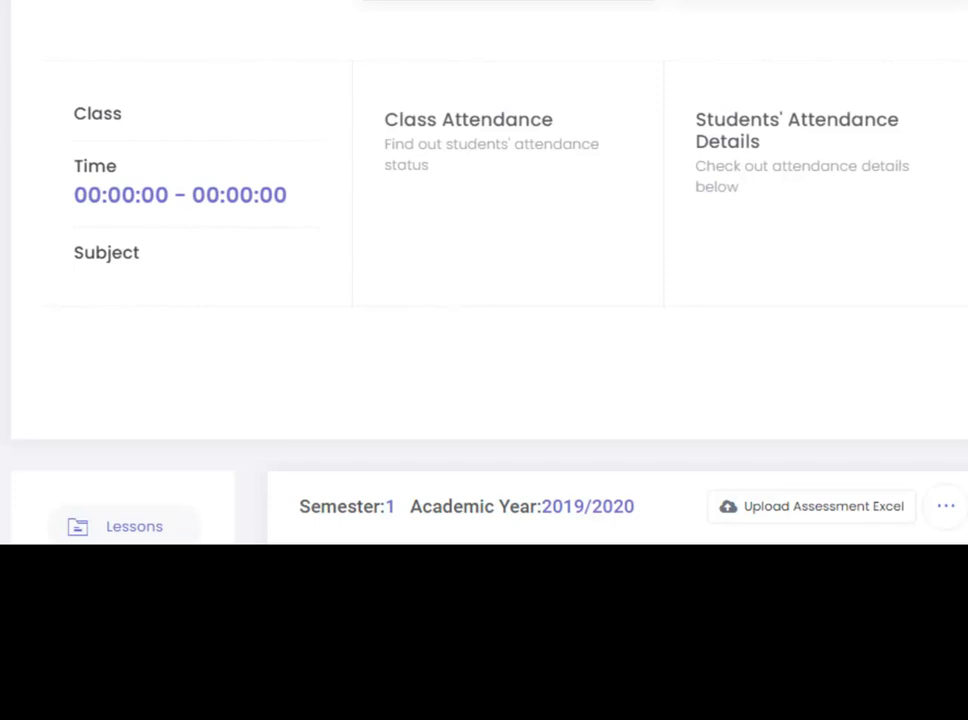
{"action": "scroll", "coordinate": [484, 272], "scroll_direction": "down", "scroll_amount": 1}
{"action": "scroll", "coordinate": [484, 272], "scroll_direction": "down", "scroll_amount": 5}
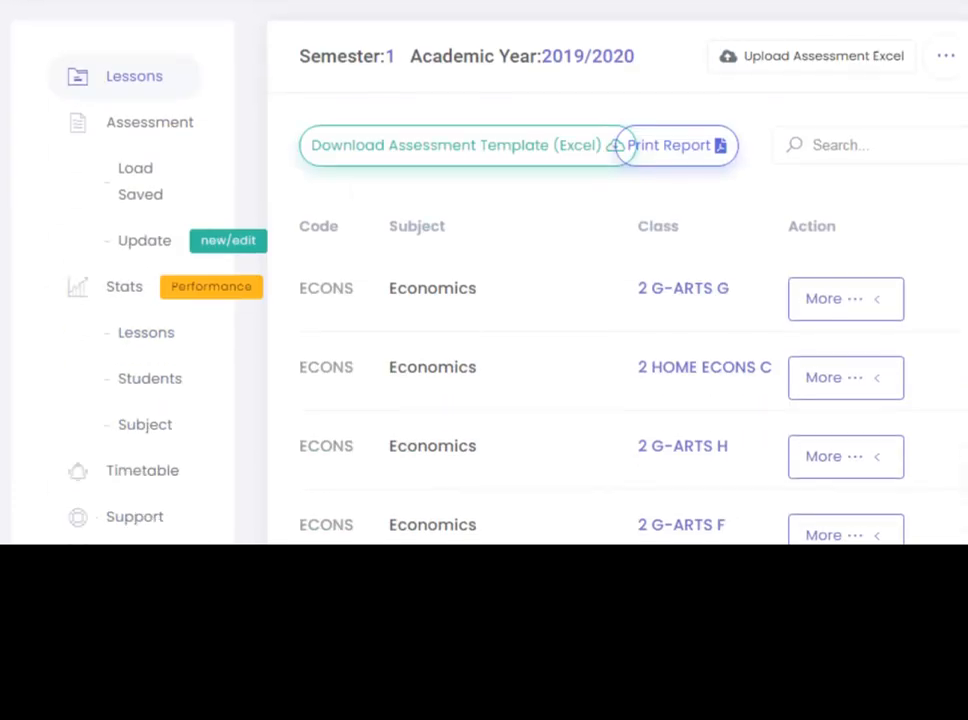
{"action": "scroll", "coordinate": [484, 272], "scroll_direction": "down", "scroll_amount": 1}
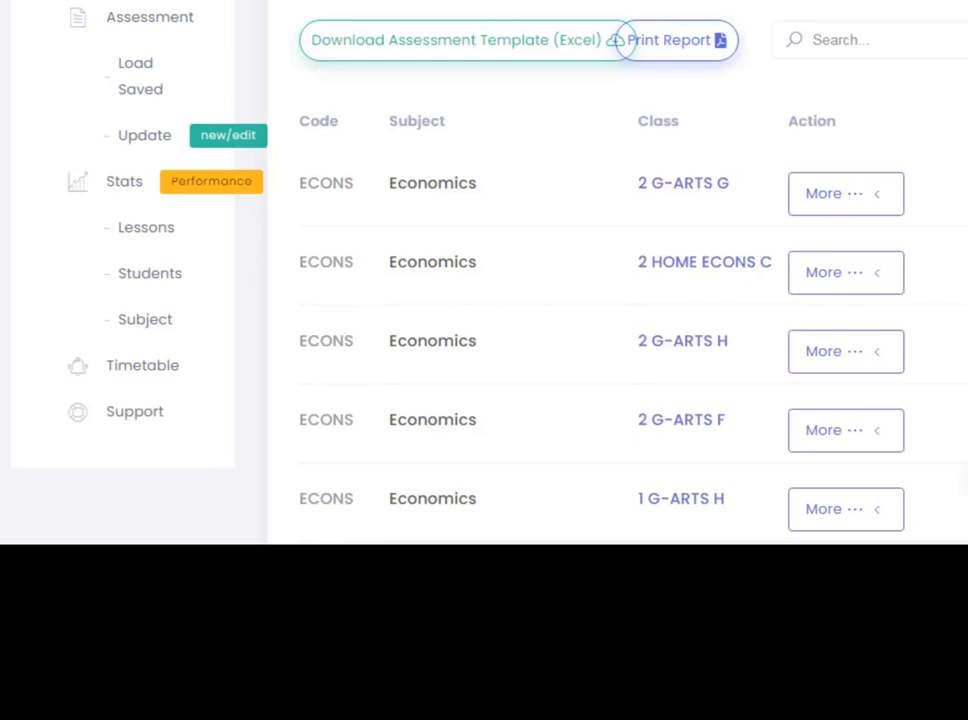
{"action": "scroll", "coordinate": [484, 270], "scroll_direction": "down", "scroll_amount": 3}
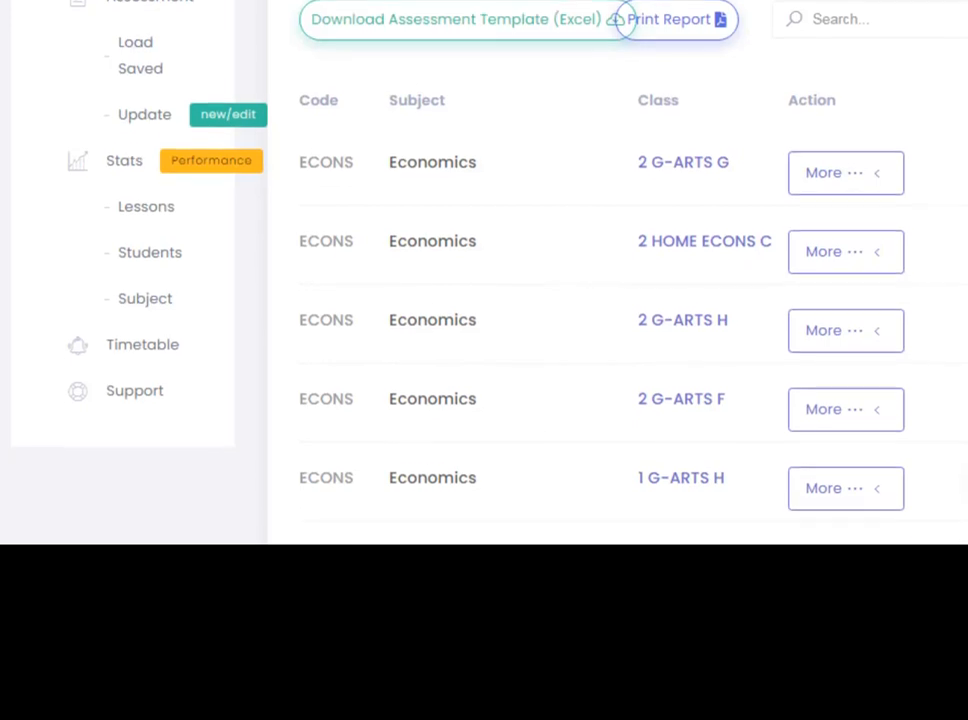
{"action": "scroll", "coordinate": [484, 270], "scroll_direction": "down", "scroll_amount": 1}
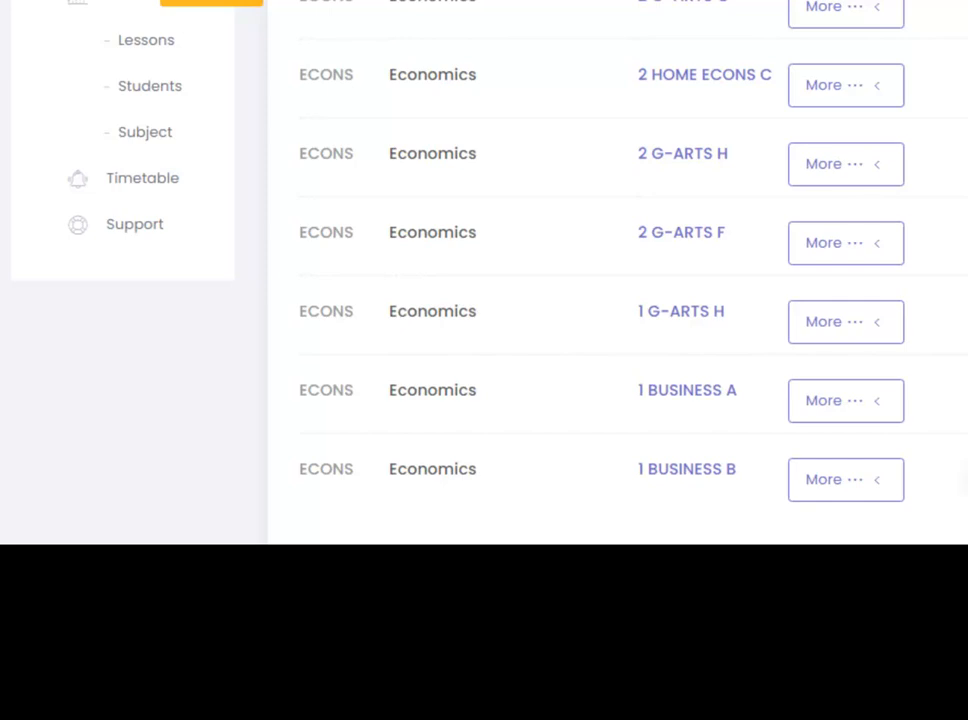
{"action": "scroll", "coordinate": [600, 300], "scroll_direction": "down", "scroll_amount": 1}
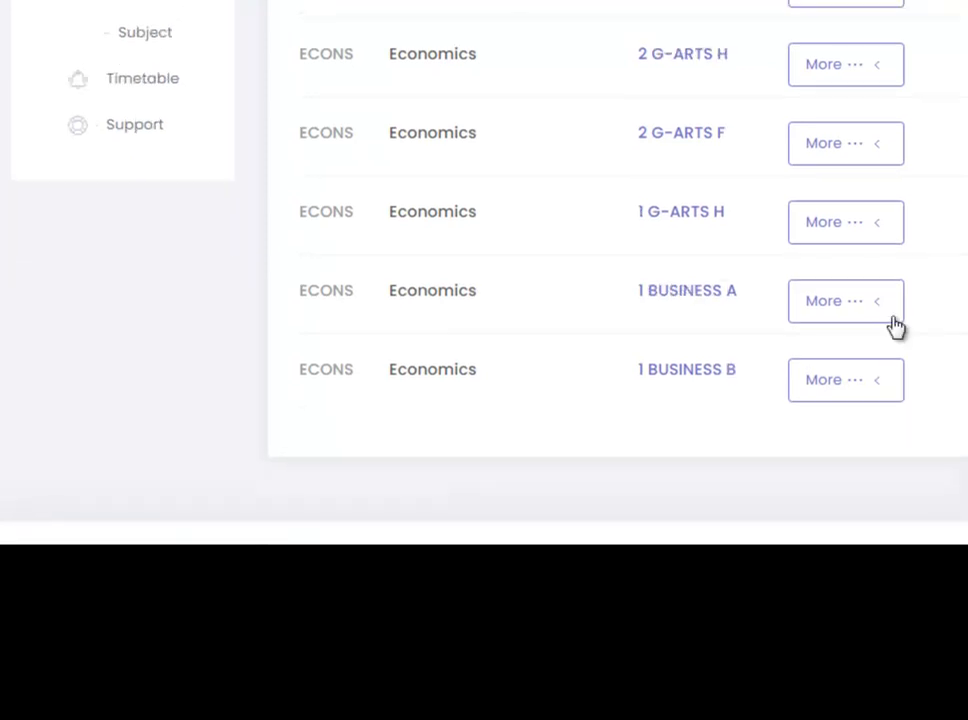
{"action": "left_click", "coordinate": [843, 308]}
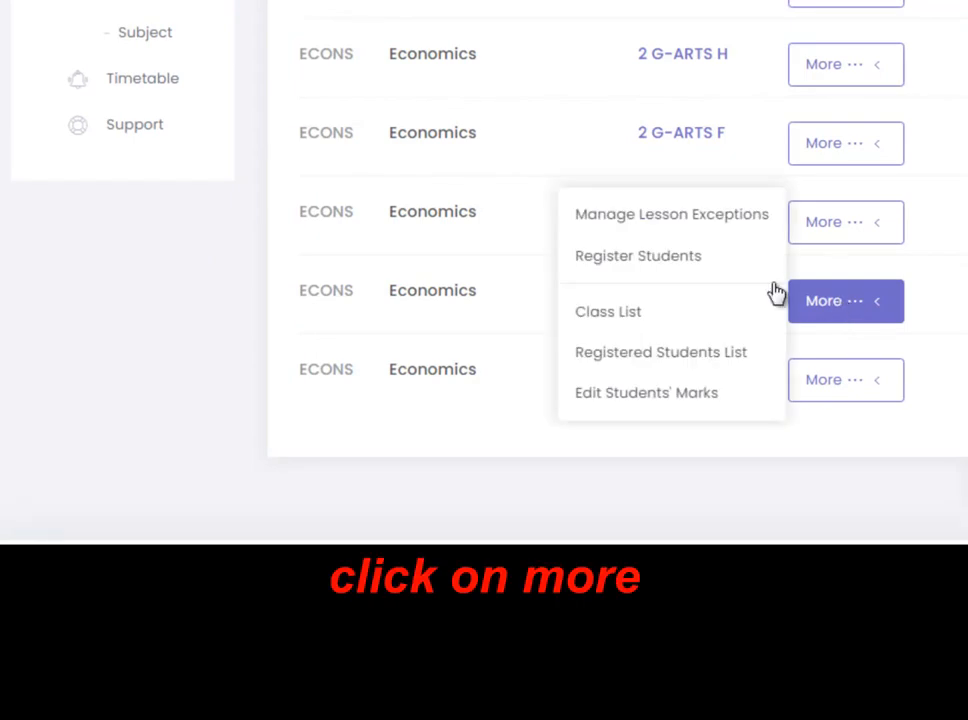
{"action": "left_click", "coordinate": [704, 215]}
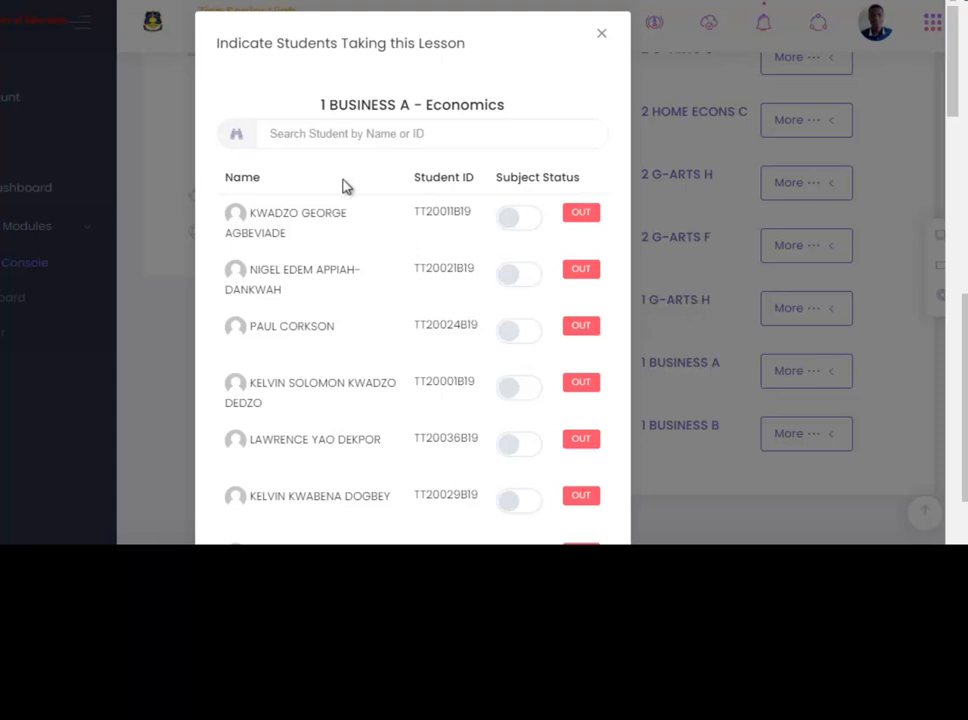
{"action": "left_click", "coordinate": [520, 219]}
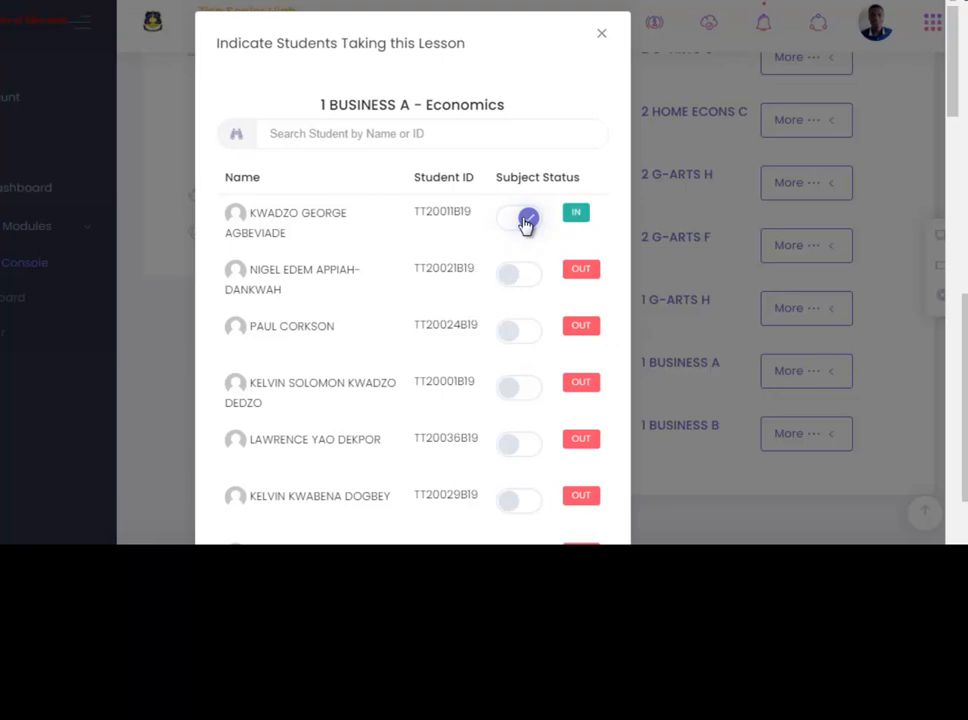
{"action": "left_click", "coordinate": [526, 224]}
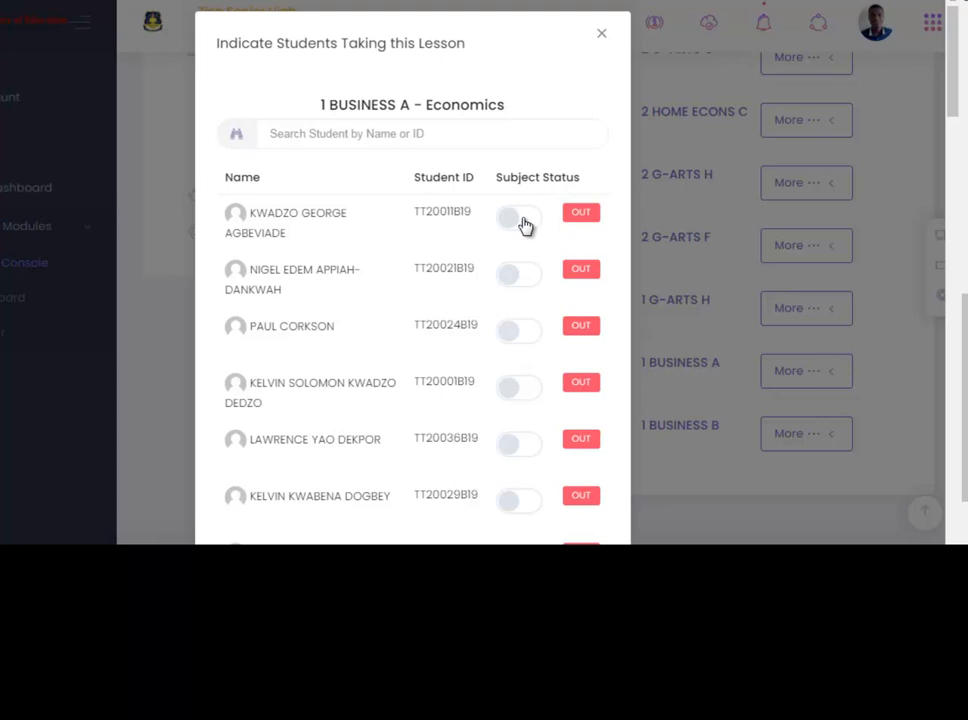
{"action": "left_click", "coordinate": [525, 224]}
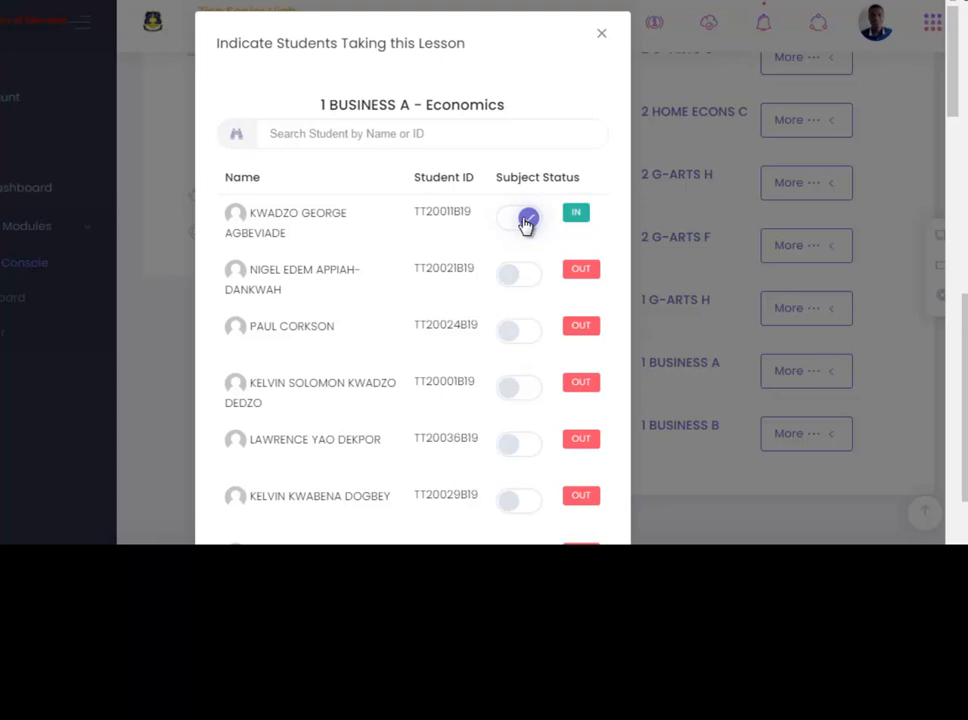
{"action": "left_click", "coordinate": [526, 224]}
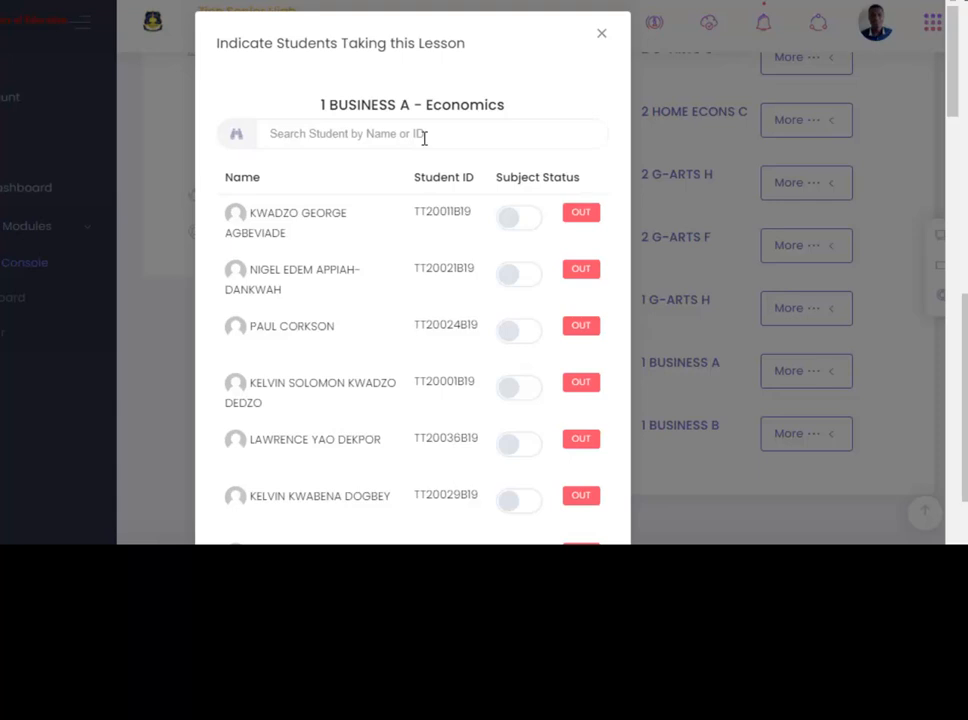
Search the student list by name and switch the matching student's subject status to IN.
{"action": "left_click", "coordinate": [421, 134]}
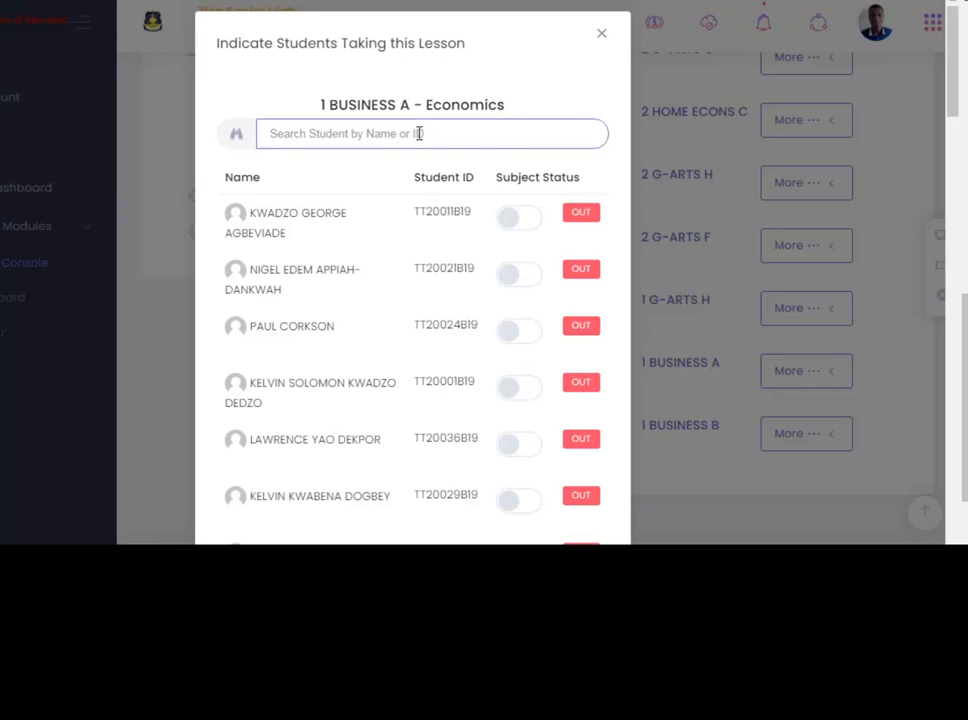
{"action": "type", "text": "pre"}
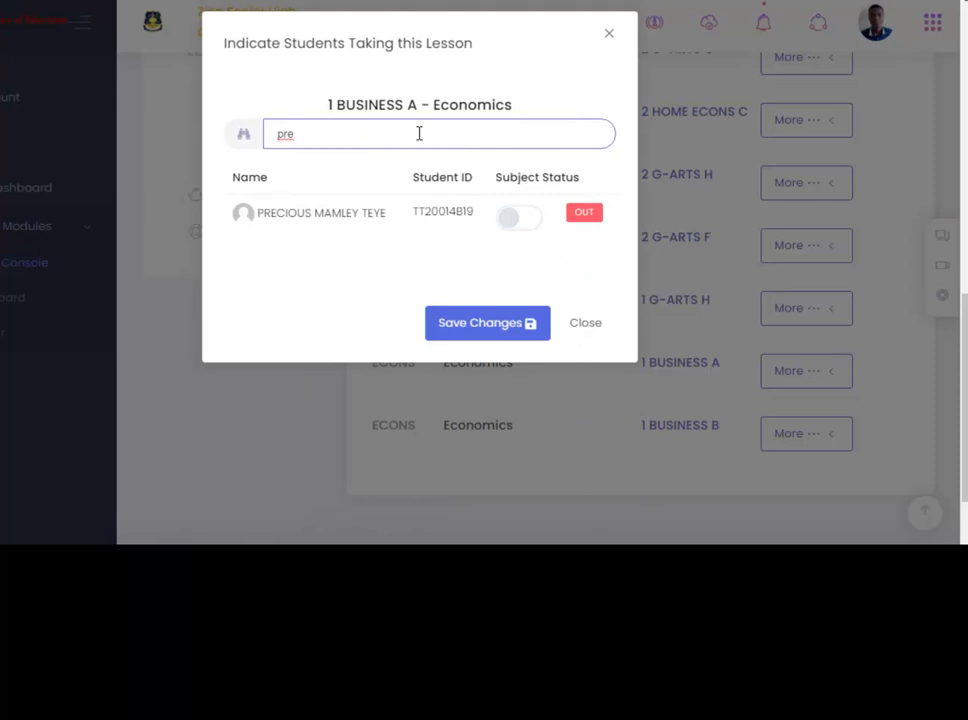
{"action": "left_click", "coordinate": [527, 219]}
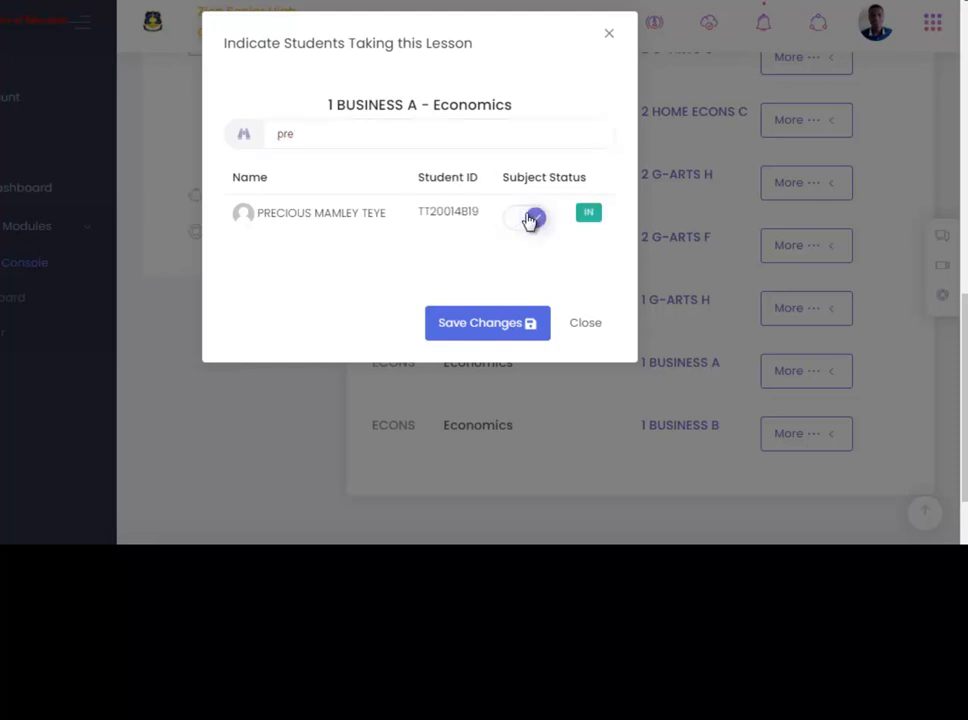
Clear the search box and search the class list for other students by name.
{"action": "left_click", "coordinate": [335, 134]}
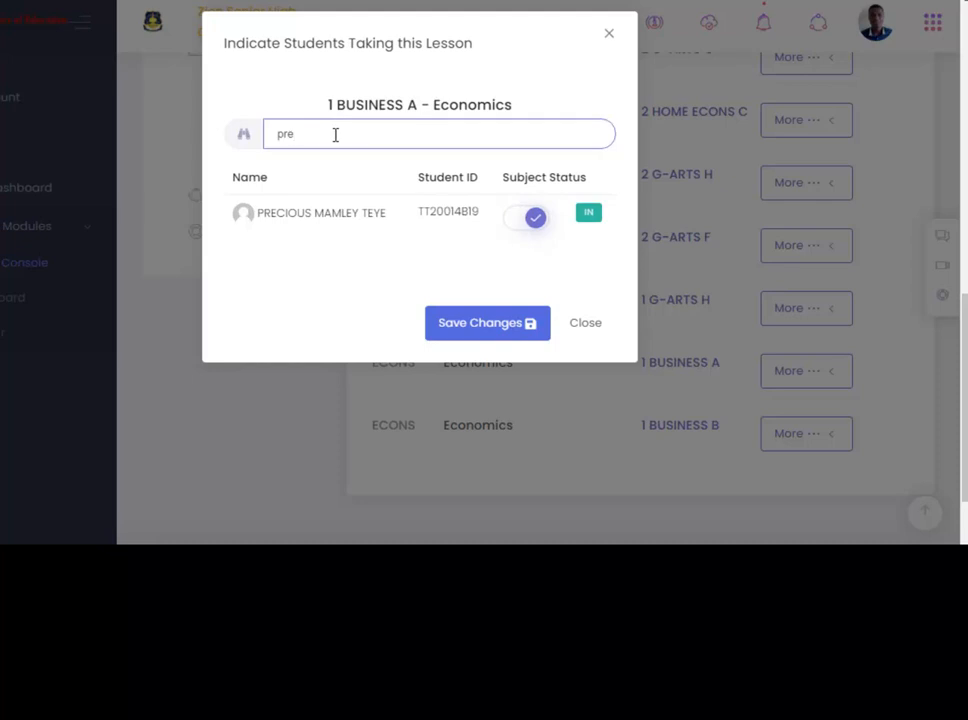
{"action": "key", "text": "BackSpace"}
{"action": "key", "text": "BackSpace"}
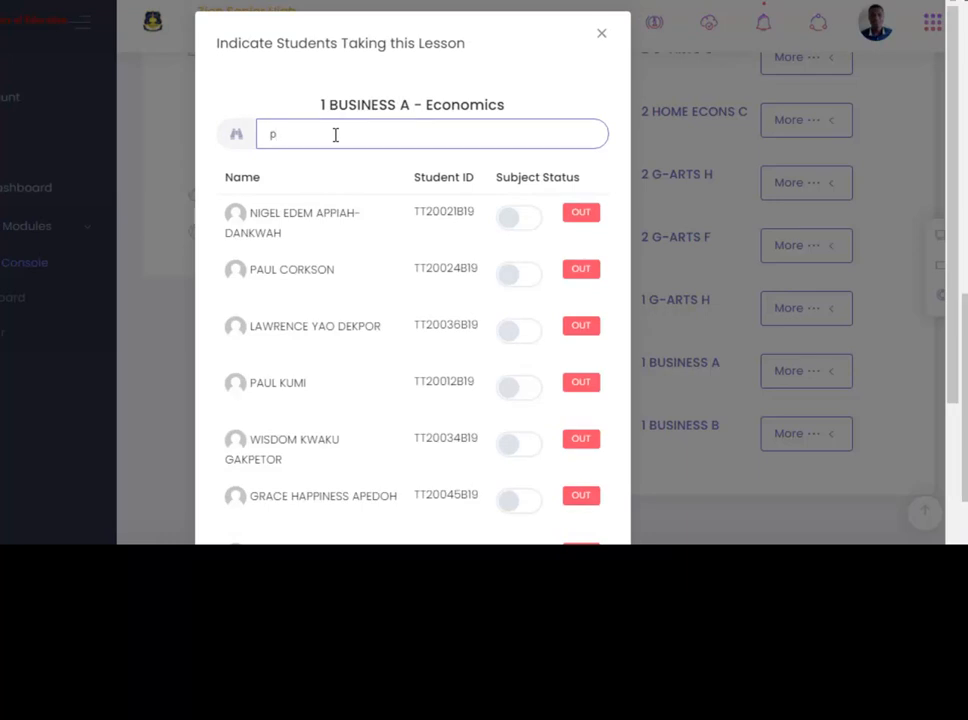
{"action": "key", "text": "BackSpace"}
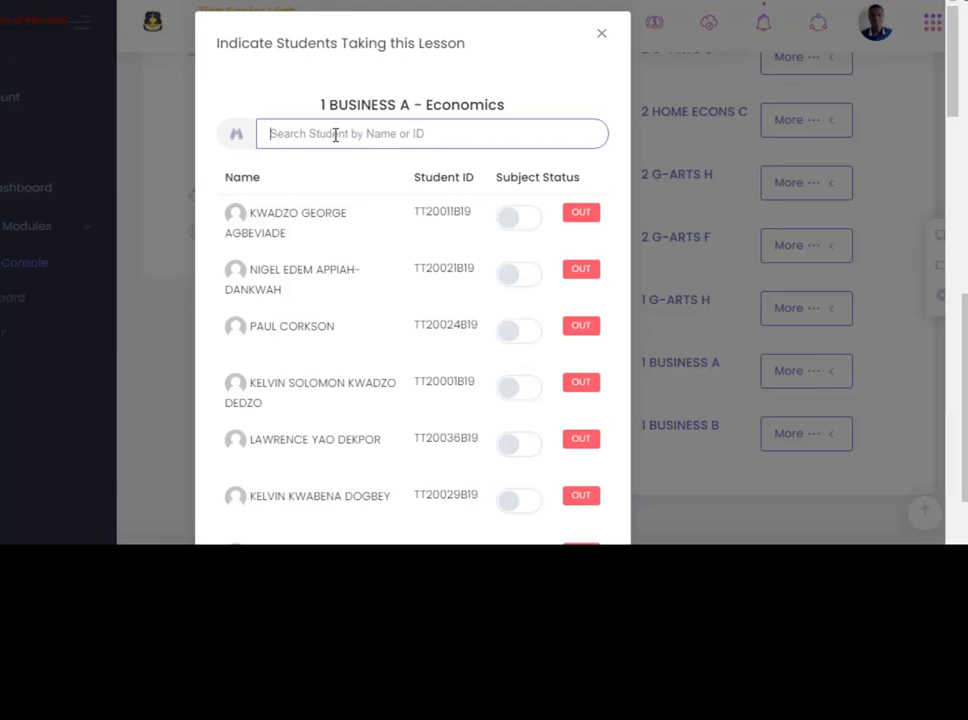
{"action": "type", "text": "nyal"}
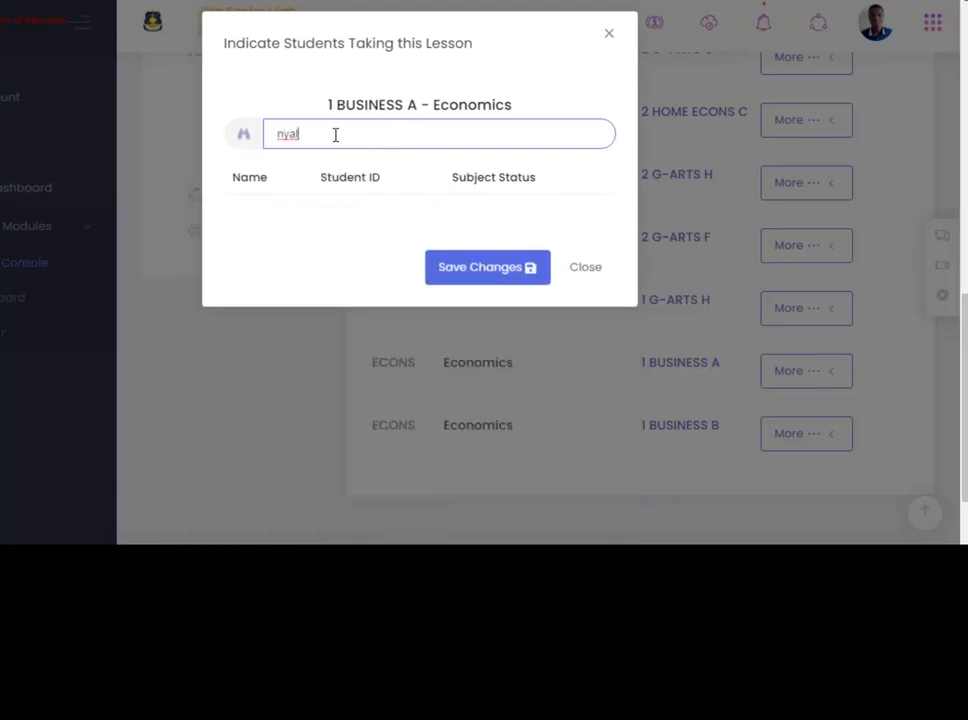
{"action": "type", "text": "e"}
{"action": "key", "text": "BackSpace"}
{"action": "key", "text": "BackSpace"}
{"action": "key", "text": "BackSpace"}
{"action": "key", "text": "BackSpace"}
{"action": "key", "text": "BackSpace"}
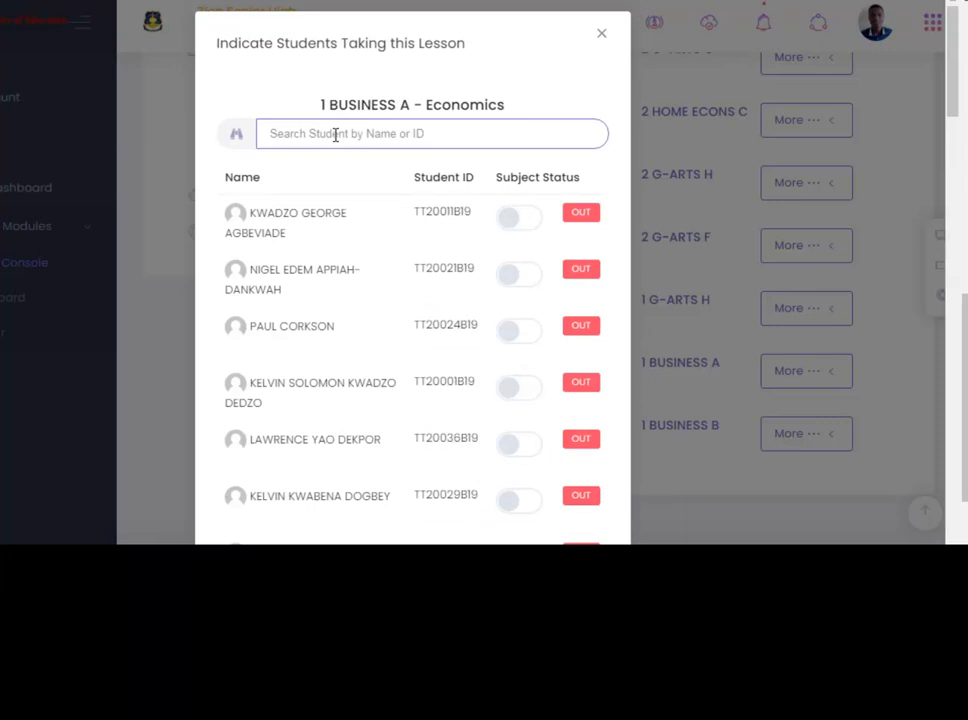
{"action": "type", "text": "abena"}
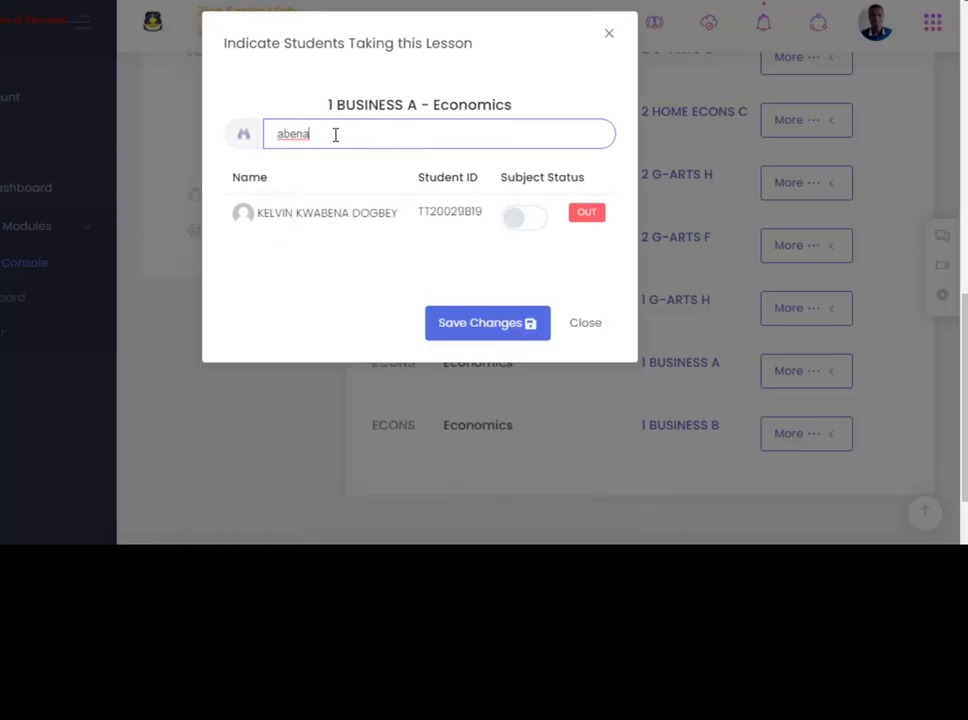
{"action": "key", "text": "BackSpace"}
{"action": "key", "text": "BackSpace"}
{"action": "key", "text": "BackSpace"}
{"action": "key", "text": "BackSpace"}
{"action": "key", "text": "BackSpace"}
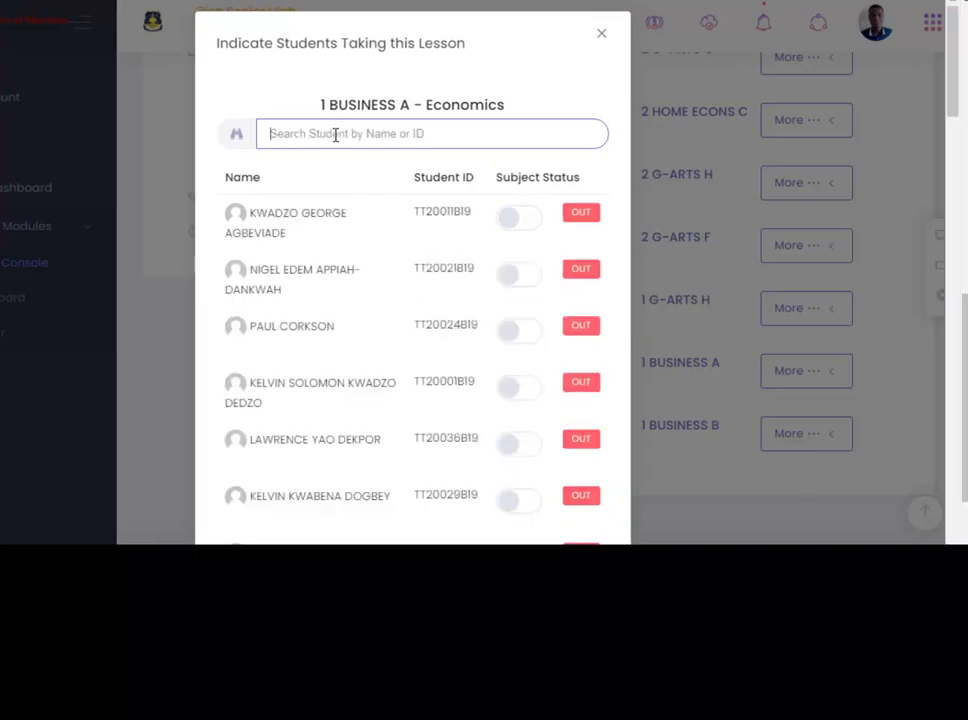
Search by name again to recheck the included student and look for another student.
{"action": "type", "text": "pr"}
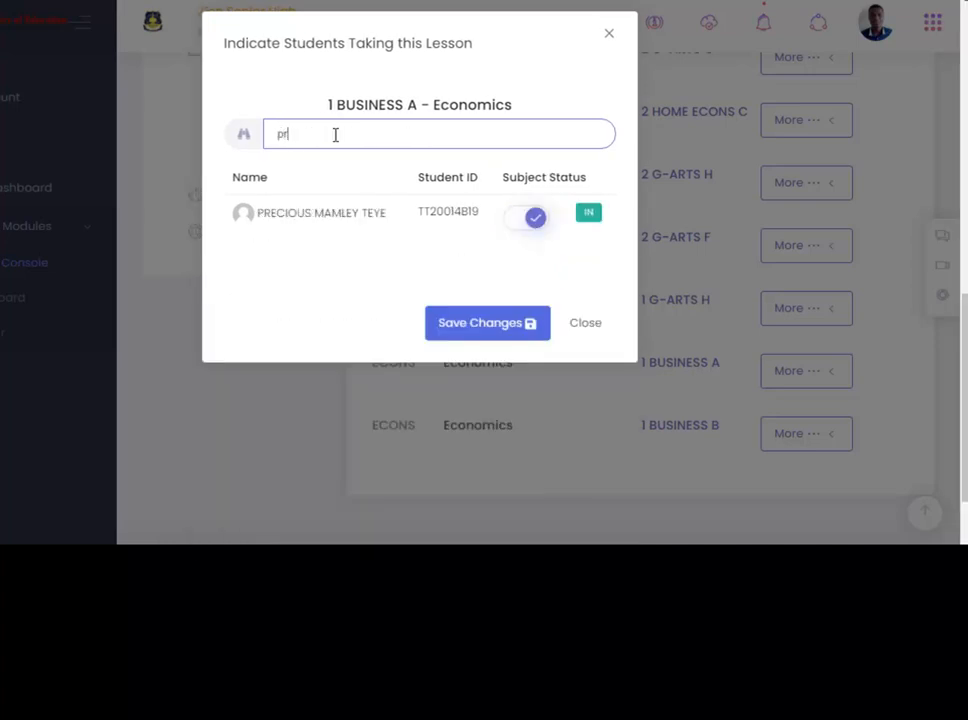
{"action": "type", "text": "is"}
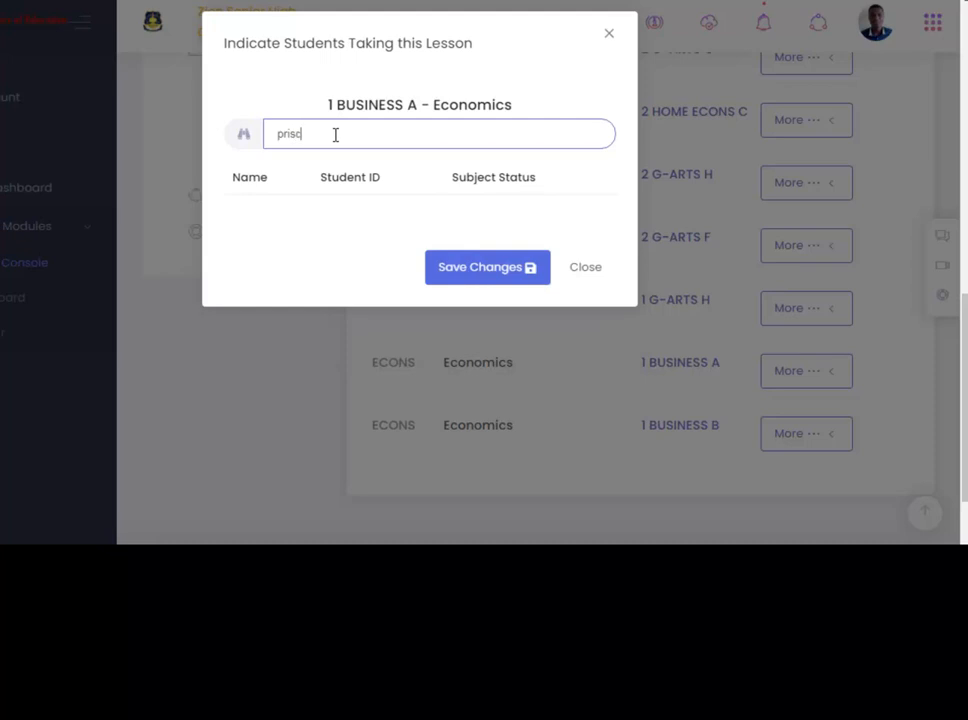
{"action": "type", "text": "ci"}
{"action": "type", "text": "i"}
{"action": "key", "text": "BackSpace"}
{"action": "key", "text": "BackSpace"}
{"action": "key", "text": "BackSpace"}
{"action": "key", "text": "BackSpace"}
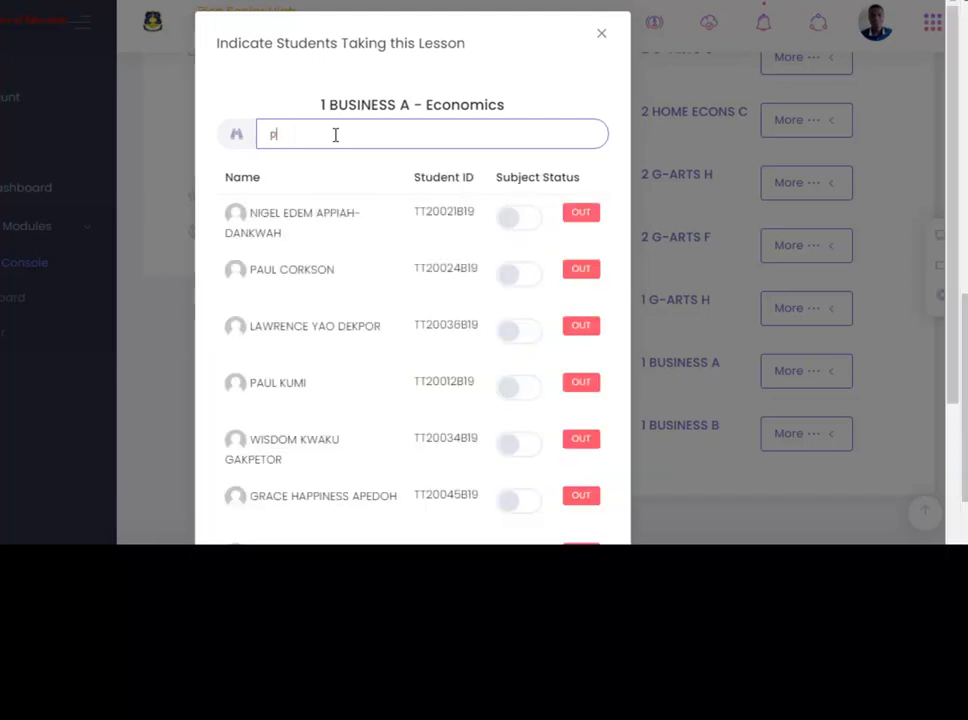
{"action": "key", "text": "BackSpace"}
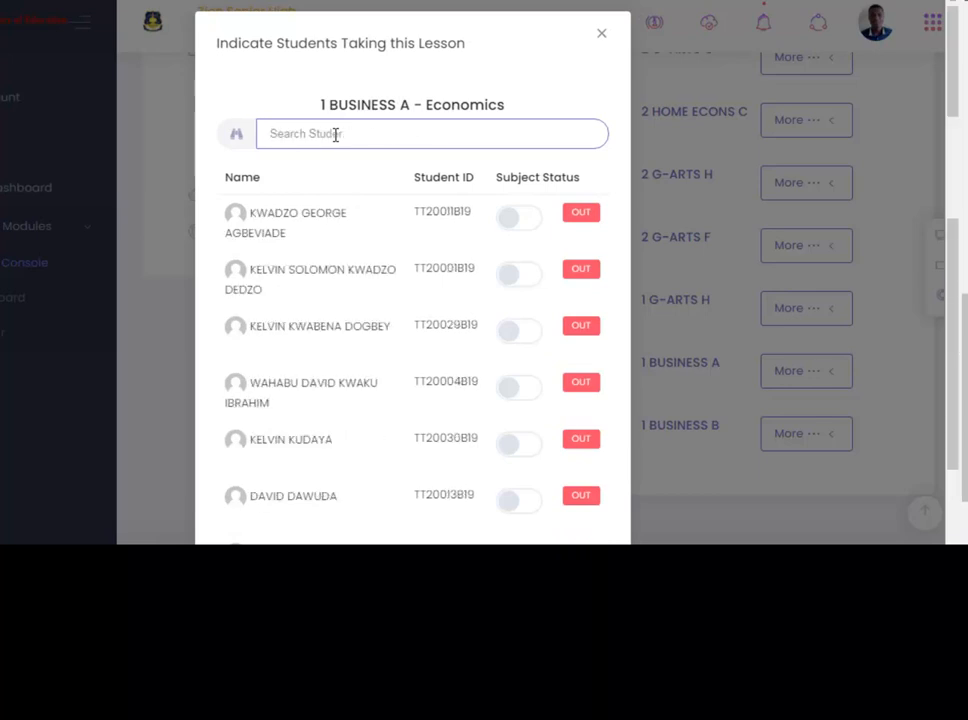
Try further name searches to check which students belong to the class list.
{"action": "type", "text": "vi"}
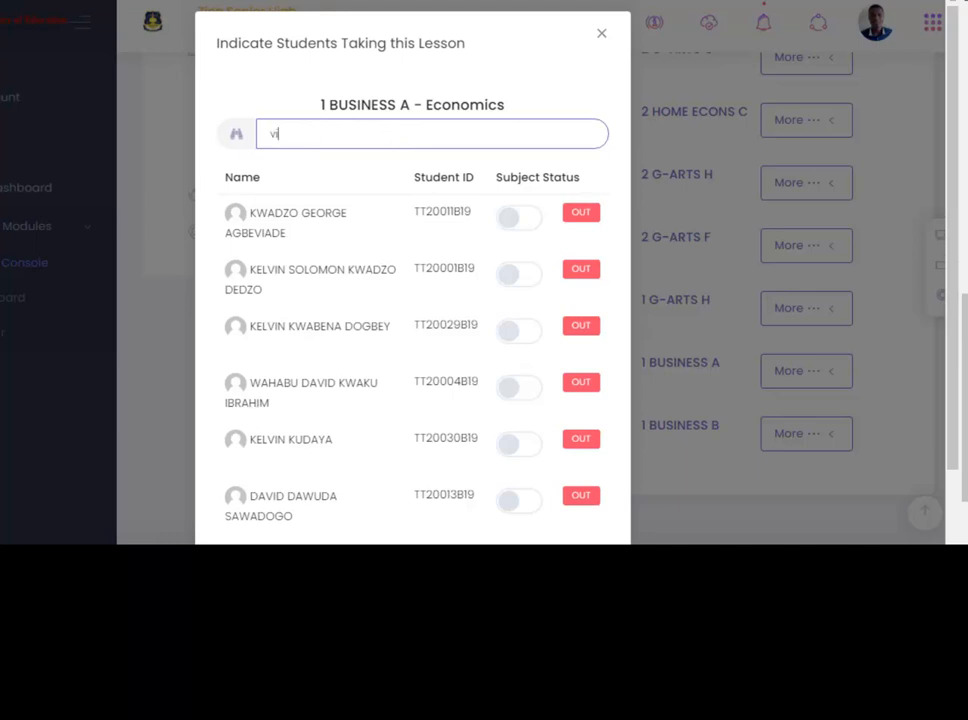
{"action": "type", "text": "nor"}
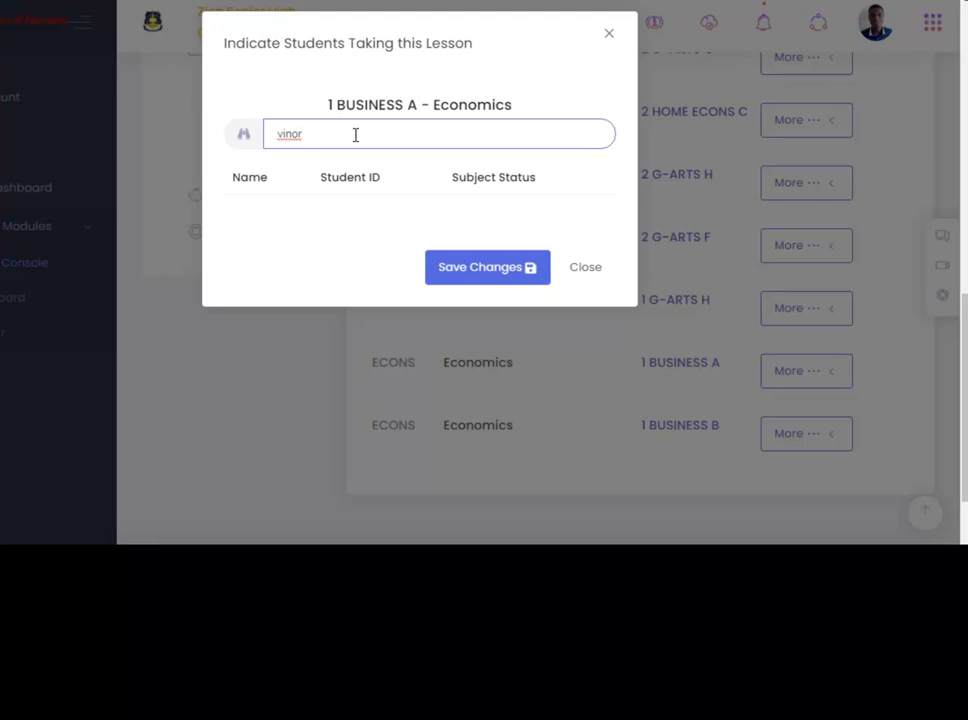
{"action": "key", "text": "BackSpace"}
{"action": "key", "text": "BackSpace"}
{"action": "key", "text": "BackSpace"}
{"action": "key", "text": "BackSpace"}
{"action": "key", "text": "BackSpace"}
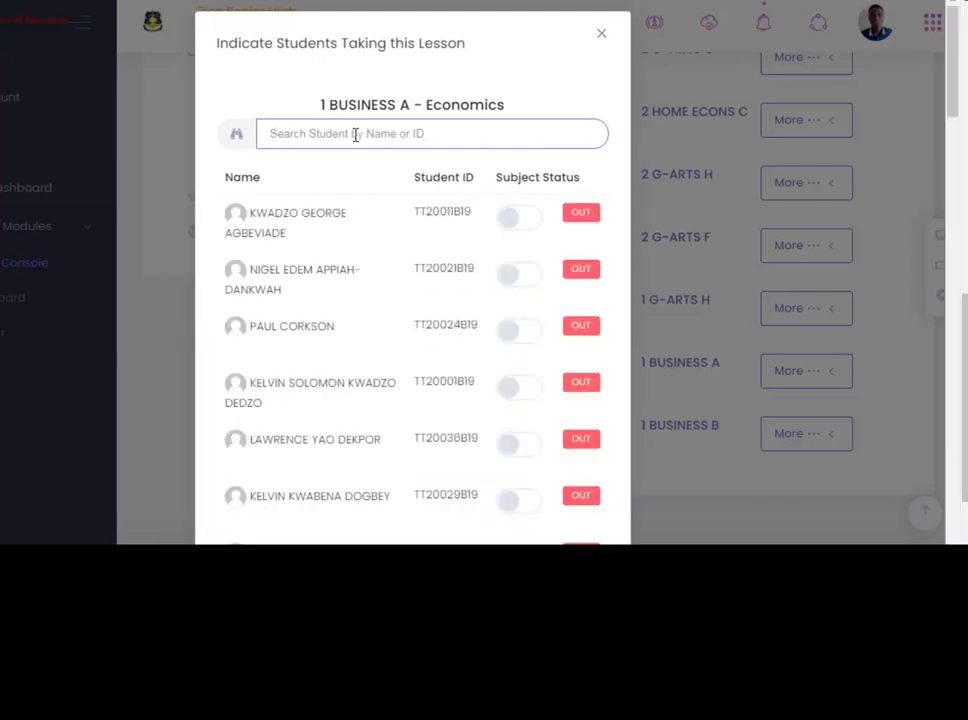
{"action": "type", "text": "rich"}
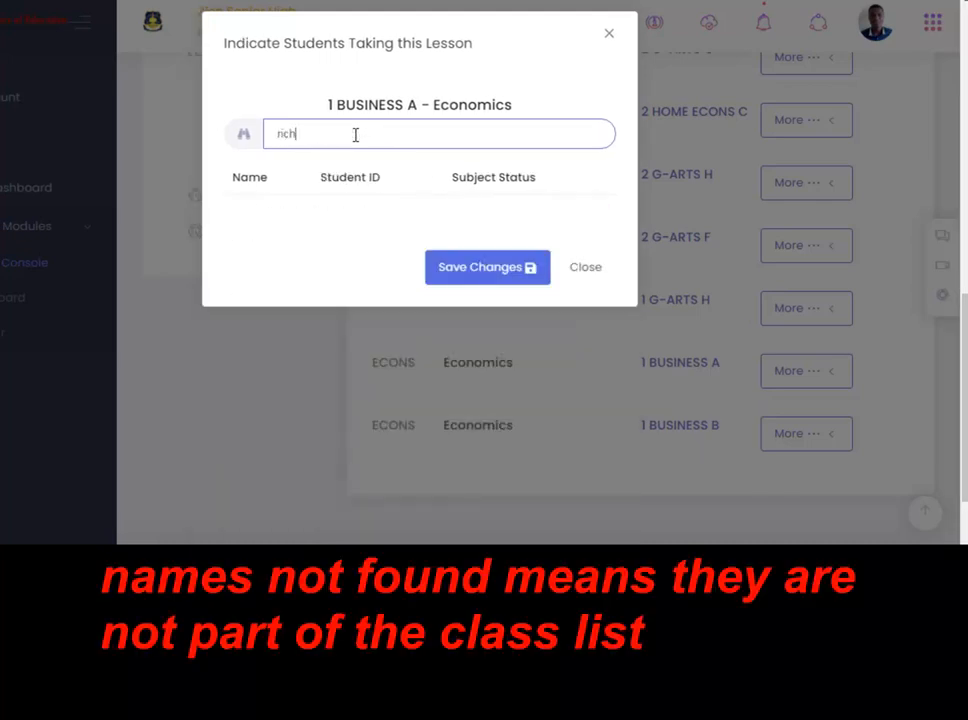
{"action": "type", "text": "a"}
{"action": "key", "text": "BackSpace"}
{"action": "key", "text": "BackSpace"}
{"action": "key", "text": "BackSpace"}
{"action": "key", "text": "BackSpace"}
{"action": "key", "text": "BackSpace"}
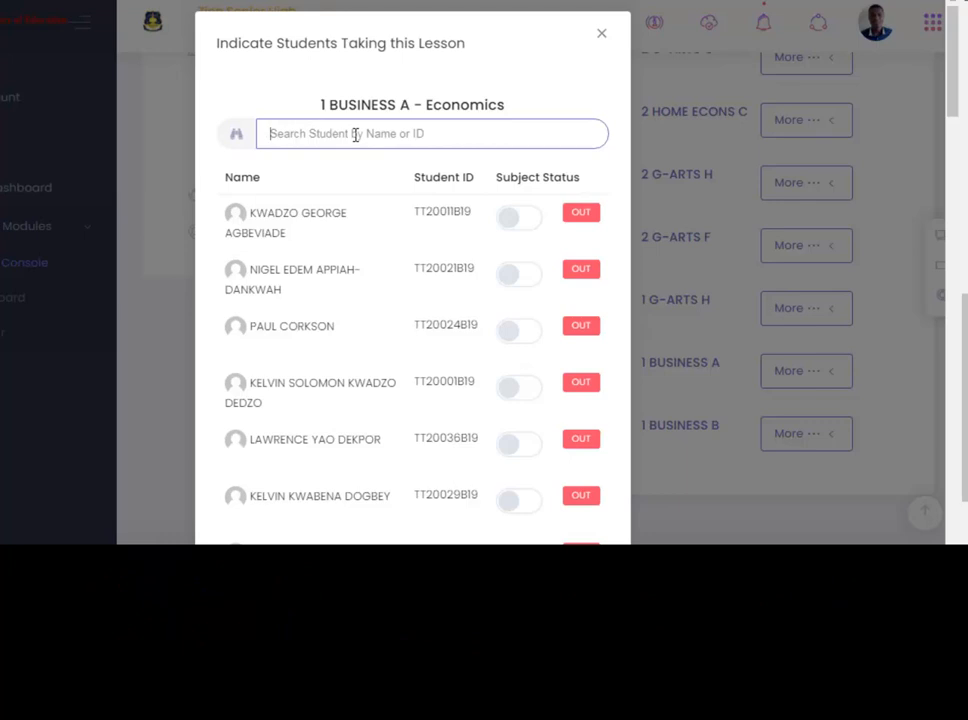
Search the lesson's student list for another student by surname, switch that student's subject status to IN, and clear the search.
{"action": "type", "text": "ofor"}
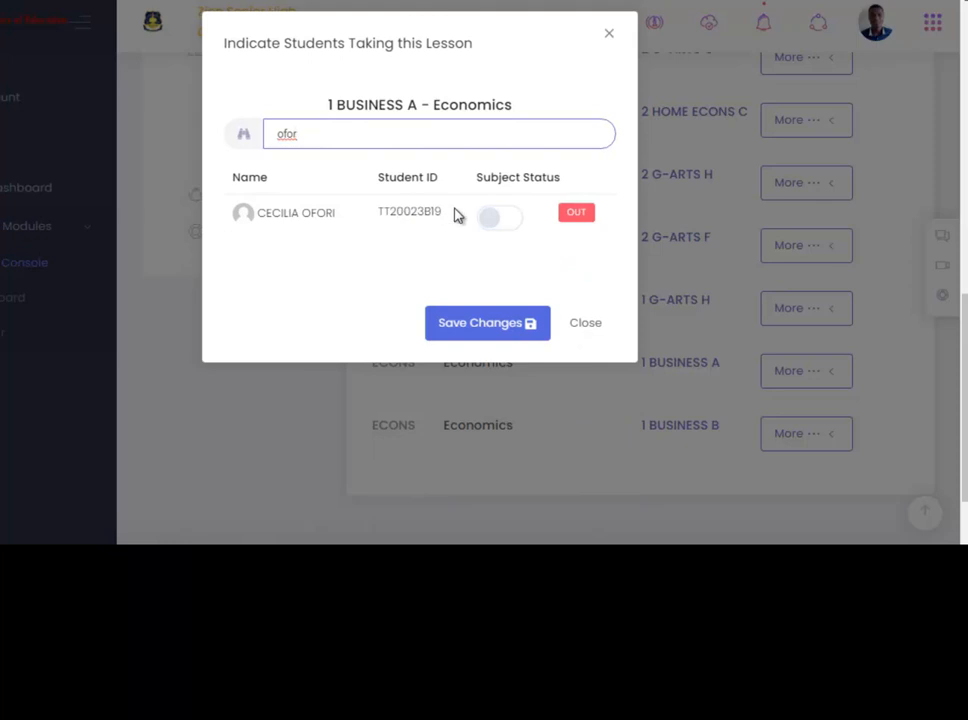
{"action": "left_click", "coordinate": [497, 218]}
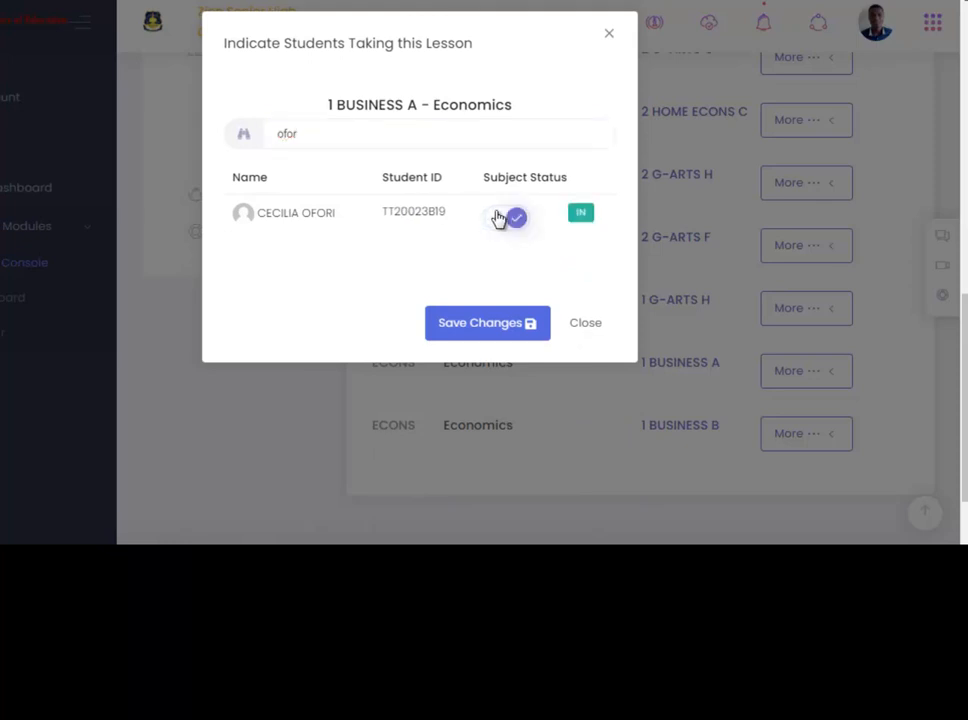
{"action": "left_click", "coordinate": [326, 134]}
{"action": "key", "text": "BackSpace"}
{"action": "key", "text": "BackSpace"}
{"action": "key", "text": "BackSpace"}
{"action": "key", "text": "BackSpace"}
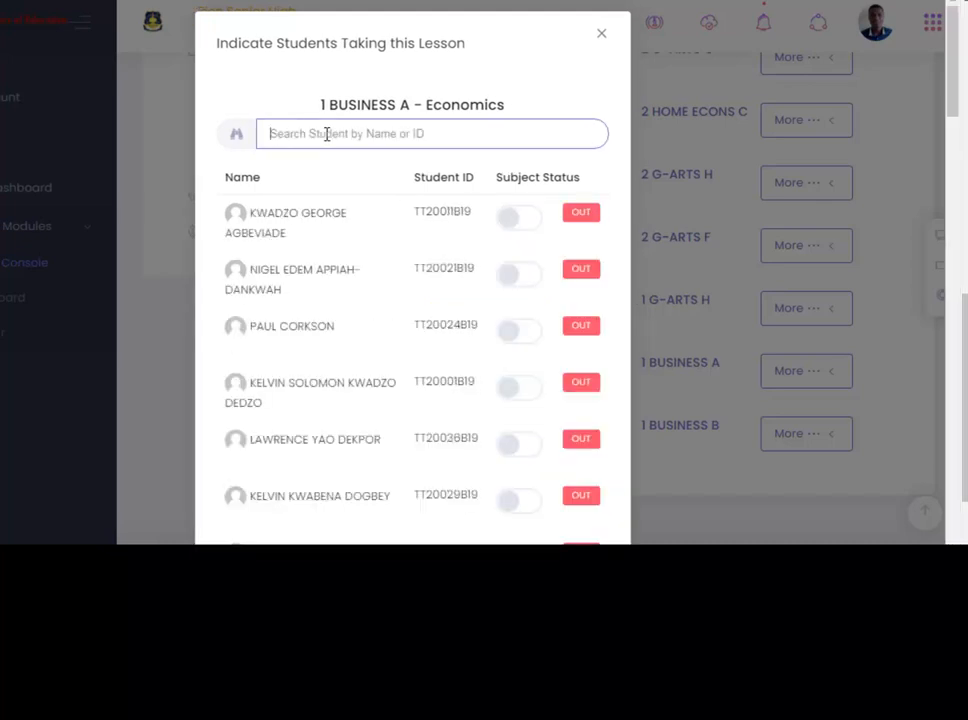
Search for another student by surname and switch their subject status to IN.
{"action": "type", "text": "corks"}
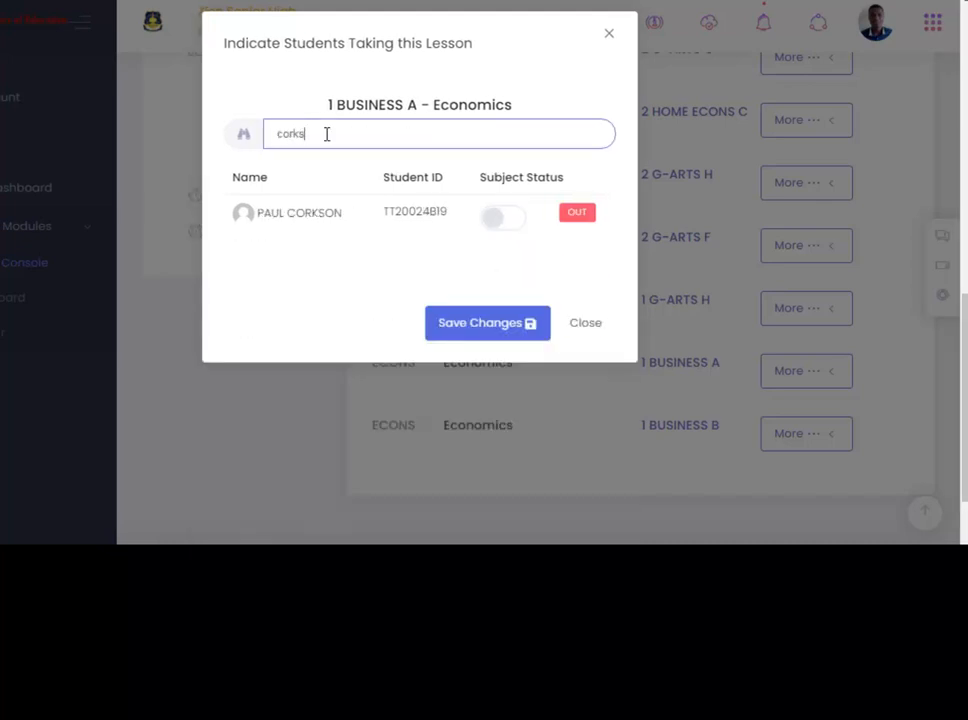
{"action": "type", "text": "on"}
{"action": "left_click", "coordinate": [511, 220]}
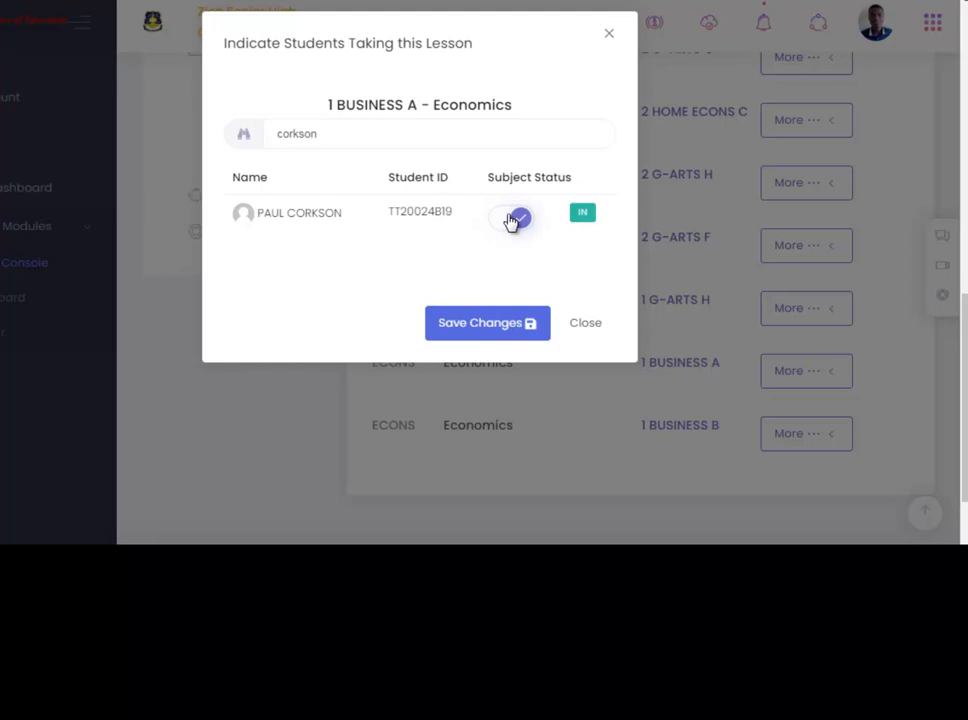
Clear the search, look up one more student by surname, and switch their subject status to IN.
{"action": "left_click", "coordinate": [332, 135]}
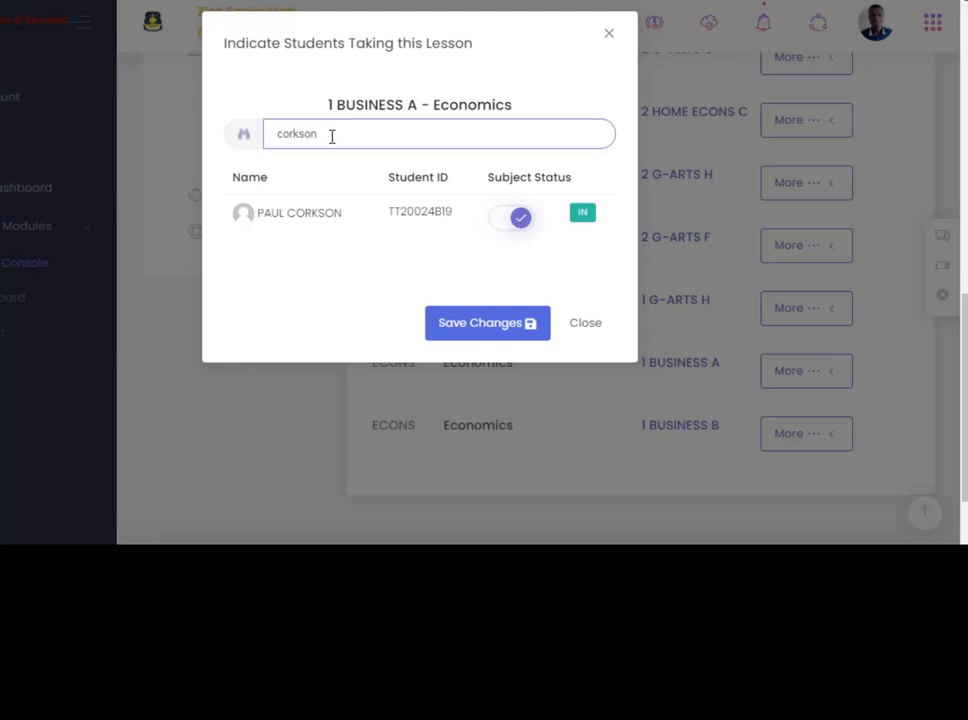
{"action": "key", "text": "BackSpace"}
{"action": "key", "text": "BackSpace"}
{"action": "key", "text": "BackSpace"}
{"action": "key", "text": "BackSpace"}
{"action": "key", "text": "BackSpace"}
{"action": "key", "text": "BackSpace"}
{"action": "key", "text": "BackSpace"}
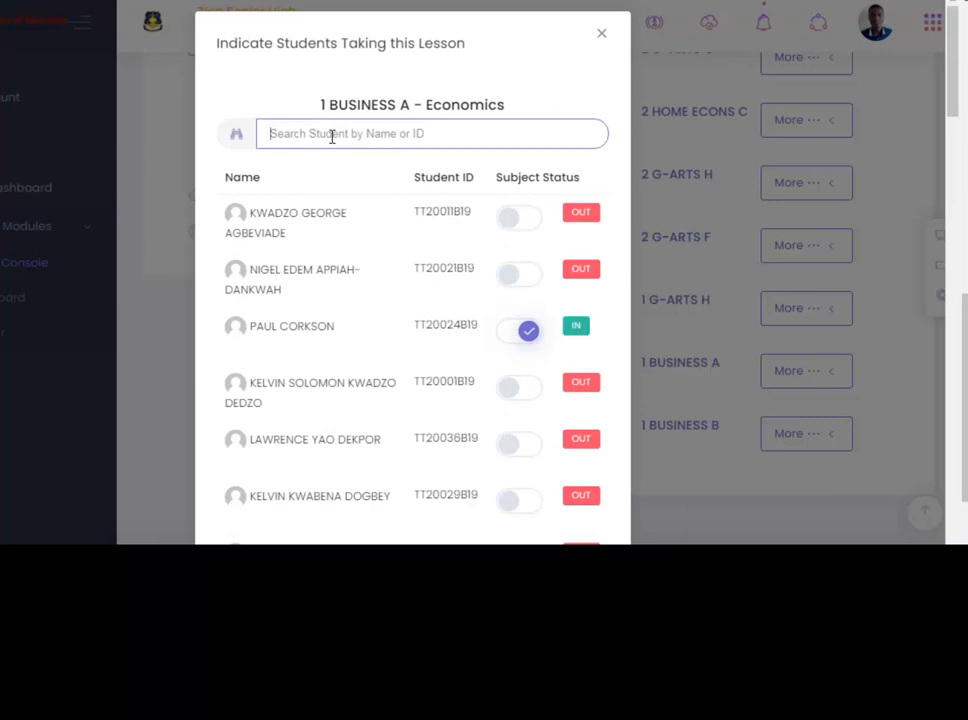
{"action": "type", "text": "foll"}
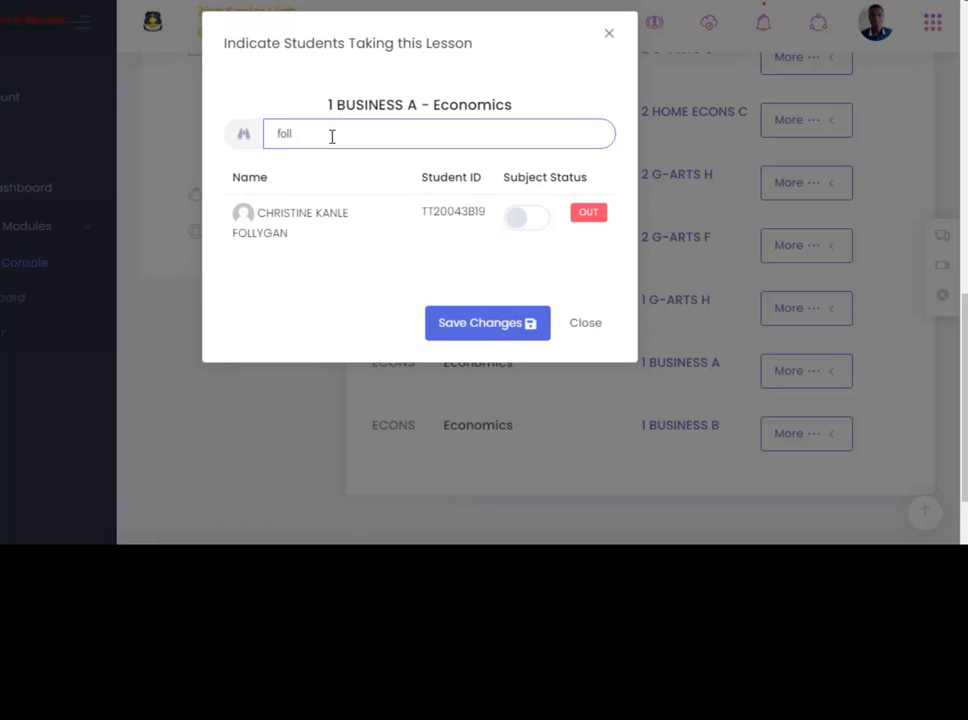
{"action": "left_click", "coordinate": [528, 222]}
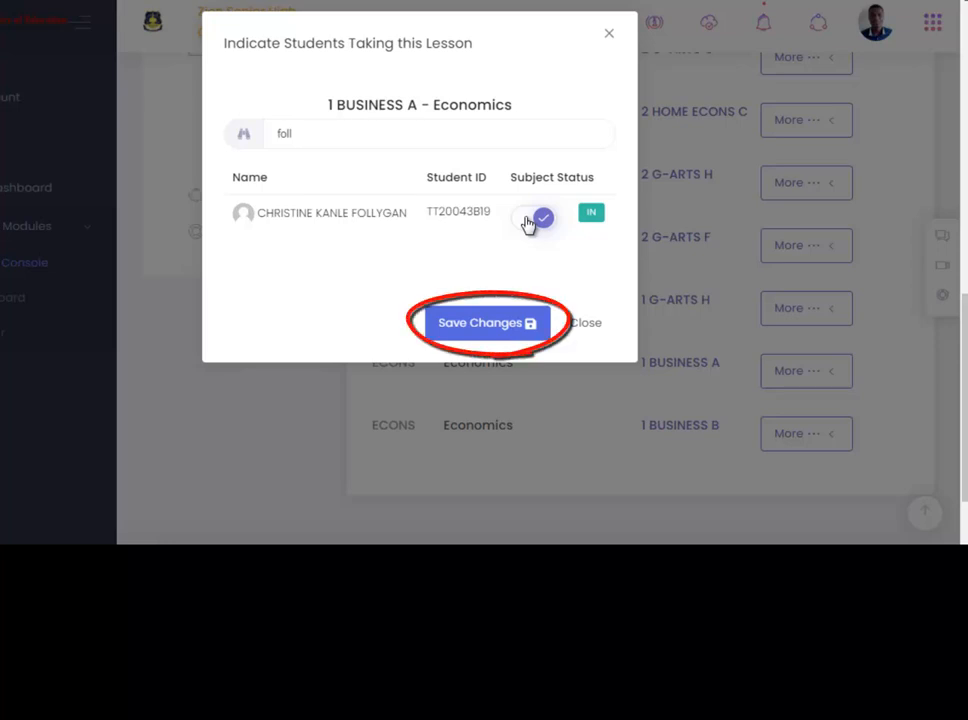
Save the lesson exception changes for 1 BUSINESS A Economics and acknowledge the confirmation.
{"action": "left_click", "coordinate": [492, 324]}
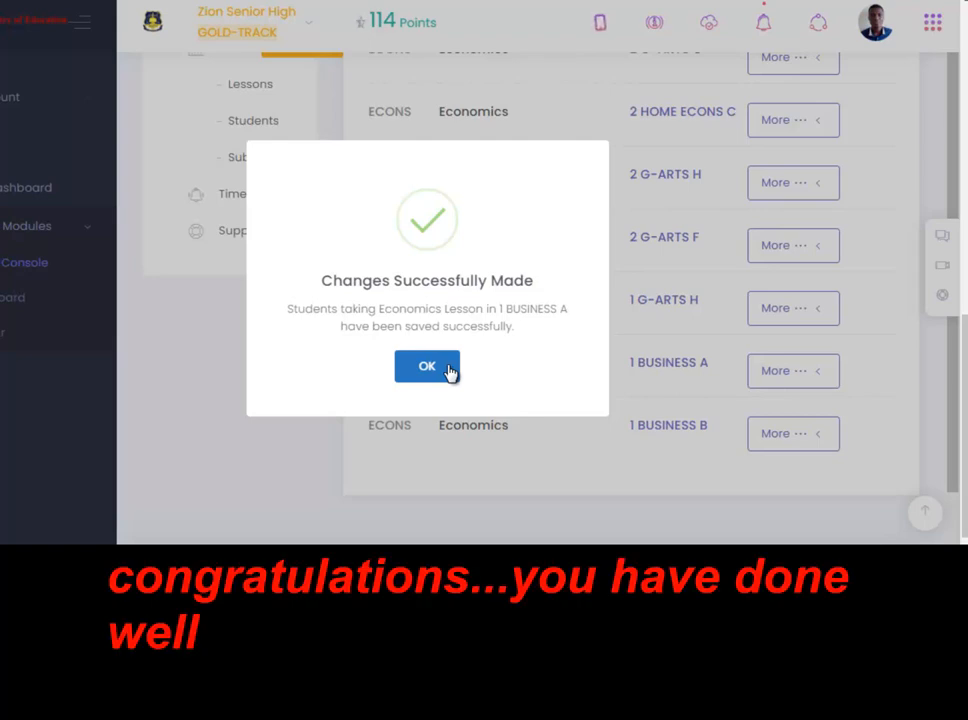
{"action": "left_click", "coordinate": [449, 370]}
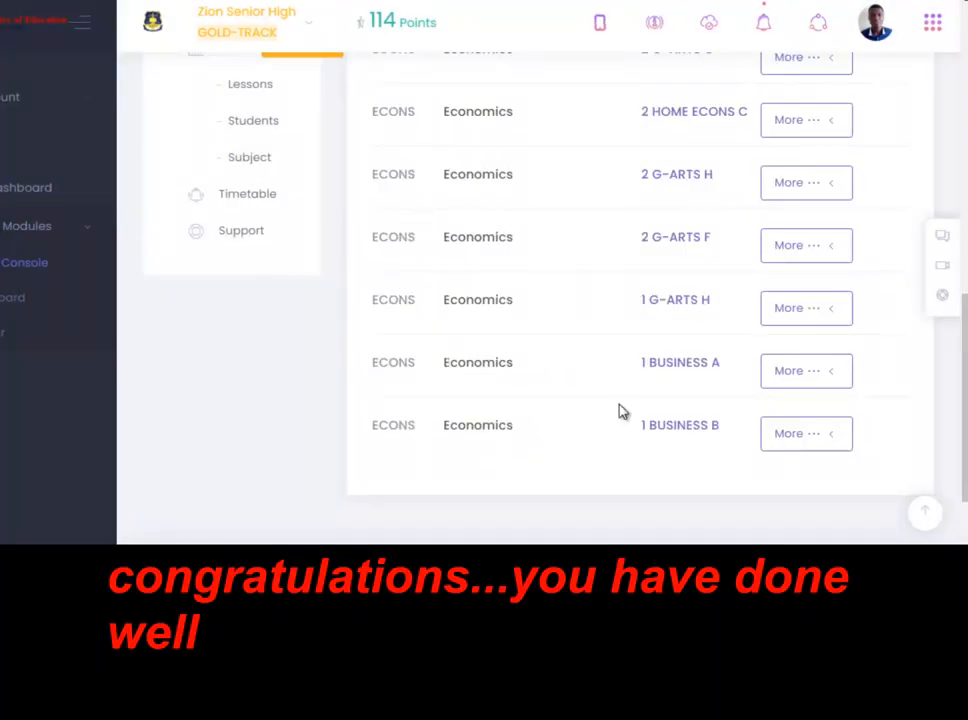
Register the included students of 1 BUSINESS A for the Economics lesson and confirm the registration.
{"action": "left_click", "coordinate": [834, 374]}
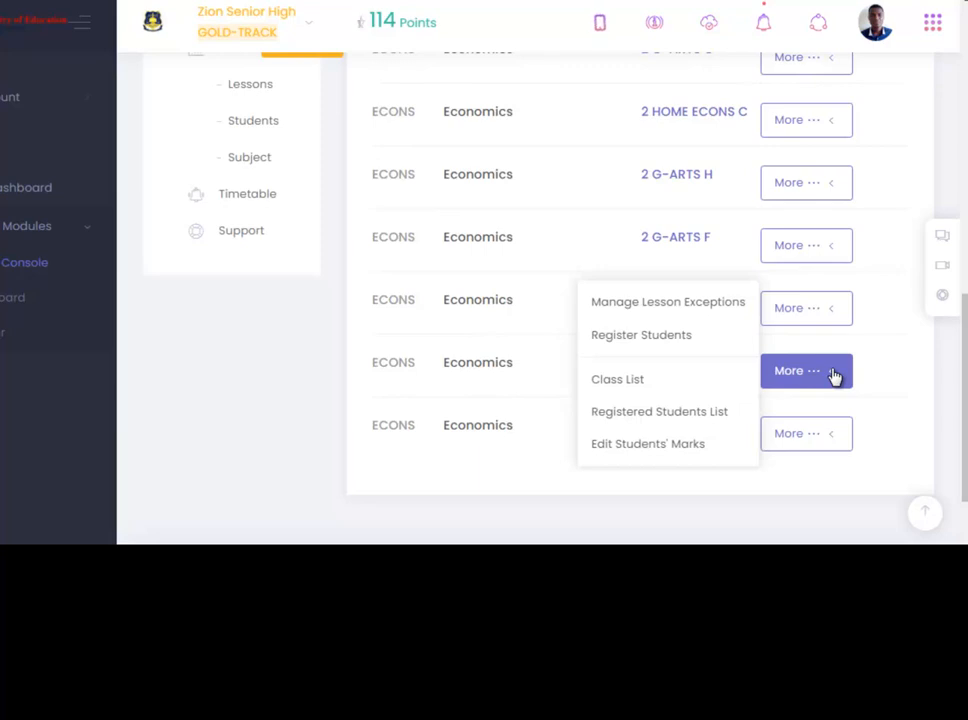
{"action": "left_click", "coordinate": [677, 341]}
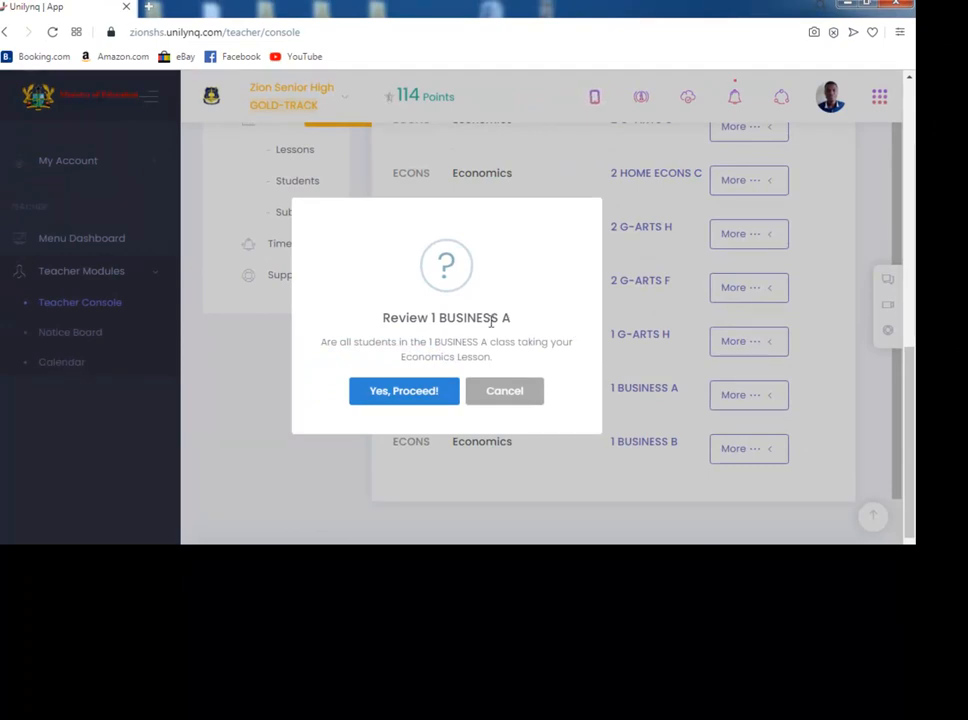
{"action": "left_click", "coordinate": [439, 394]}
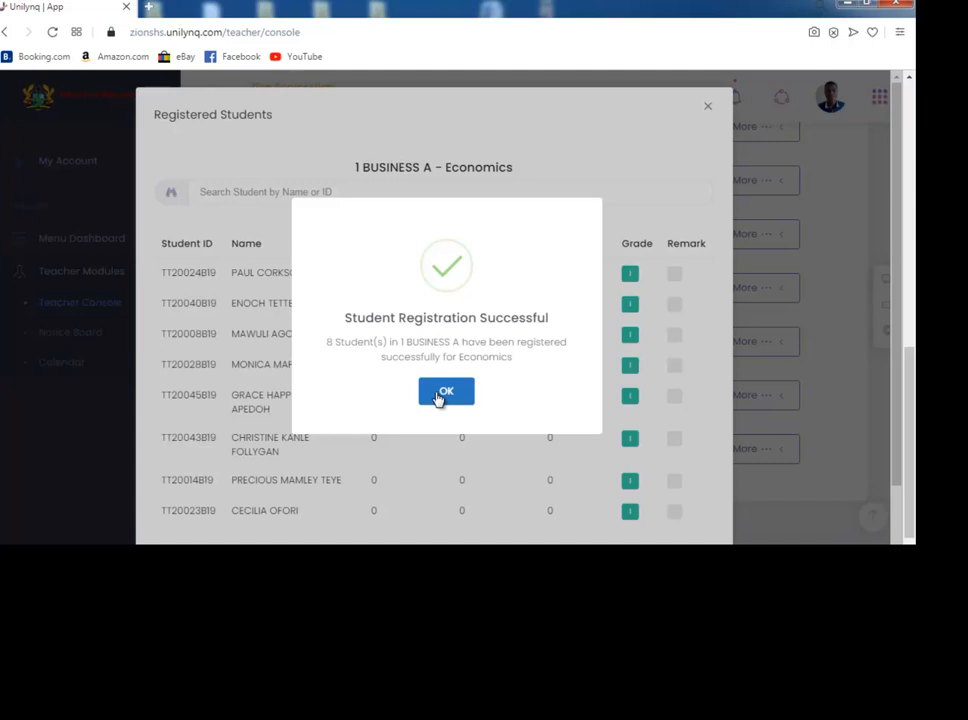
{"action": "left_click", "coordinate": [446, 395]}
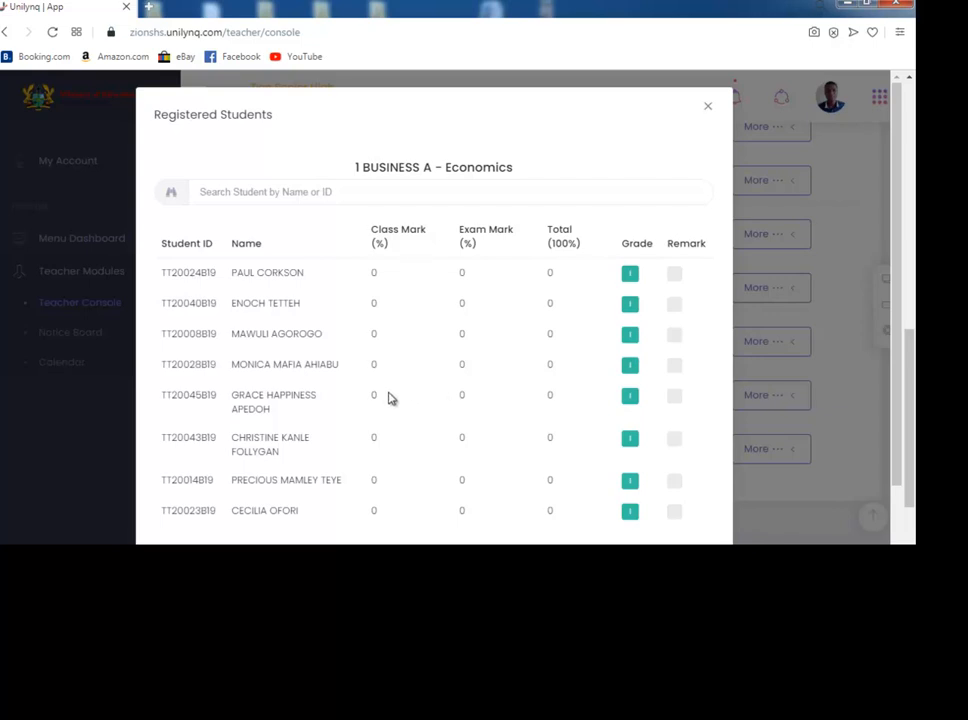
Review the registered students list for 1 BUSINESS A Economics, then close it.
{"action": "scroll", "coordinate": [407, 410], "scroll_direction": "down", "scroll_amount": 2}
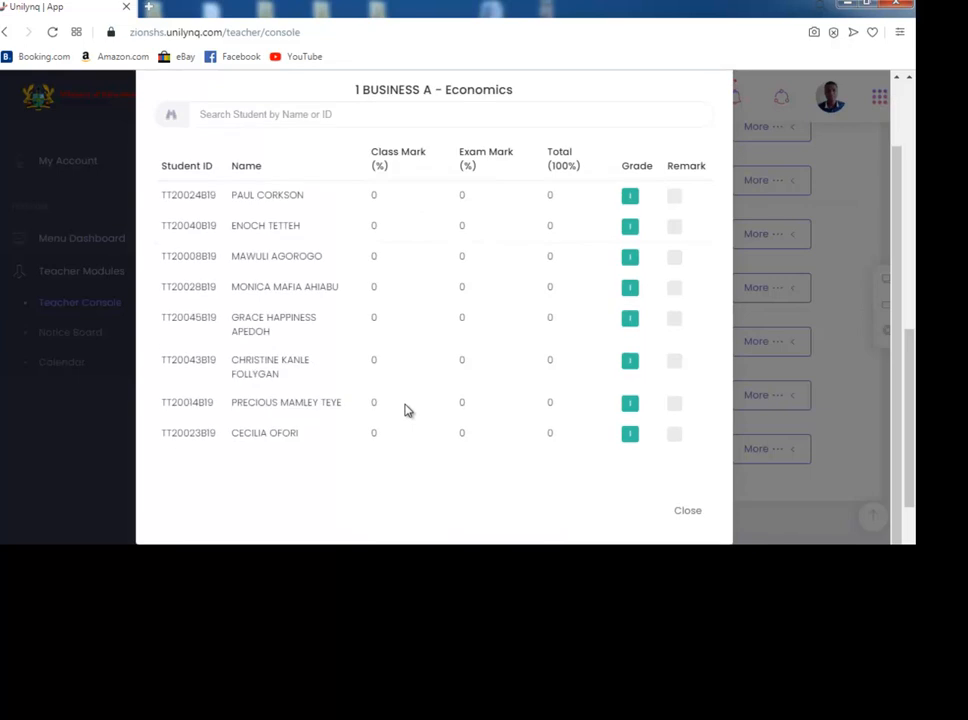
{"action": "scroll", "coordinate": [407, 410], "scroll_direction": "up", "scroll_amount": 2}
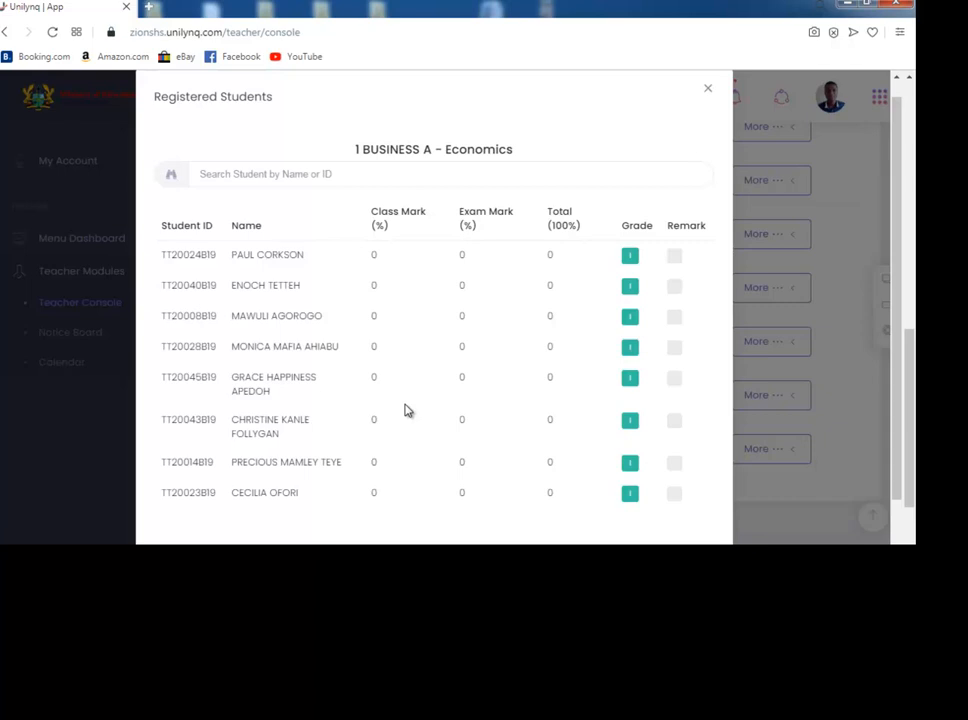
{"action": "scroll", "coordinate": [407, 410], "scroll_direction": "down", "scroll_amount": 2}
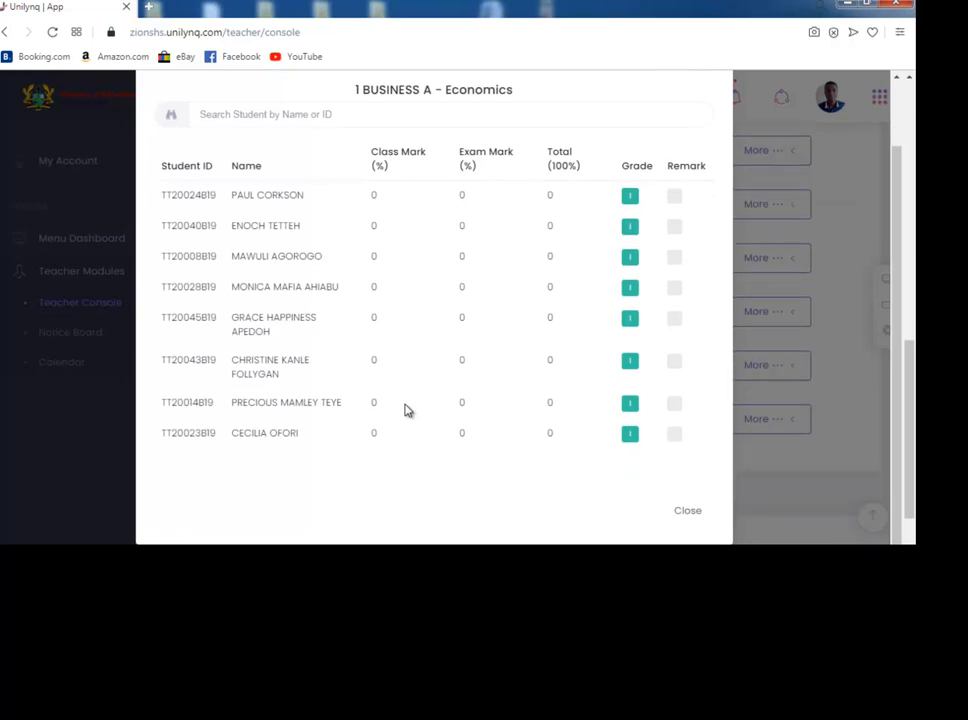
{"action": "scroll", "coordinate": [407, 410], "scroll_direction": "up", "scroll_amount": 1}
{"action": "scroll", "coordinate": [407, 410], "scroll_direction": "up", "scroll_amount": 1}
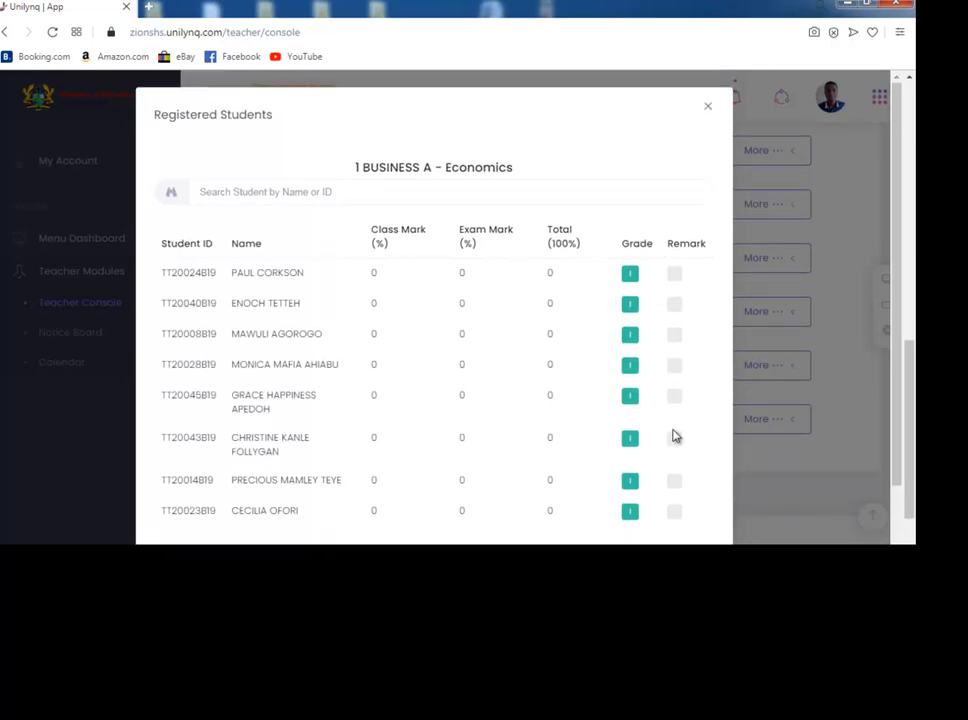
{"action": "scroll", "coordinate": [675, 436], "scroll_direction": "down", "scroll_amount": 1}
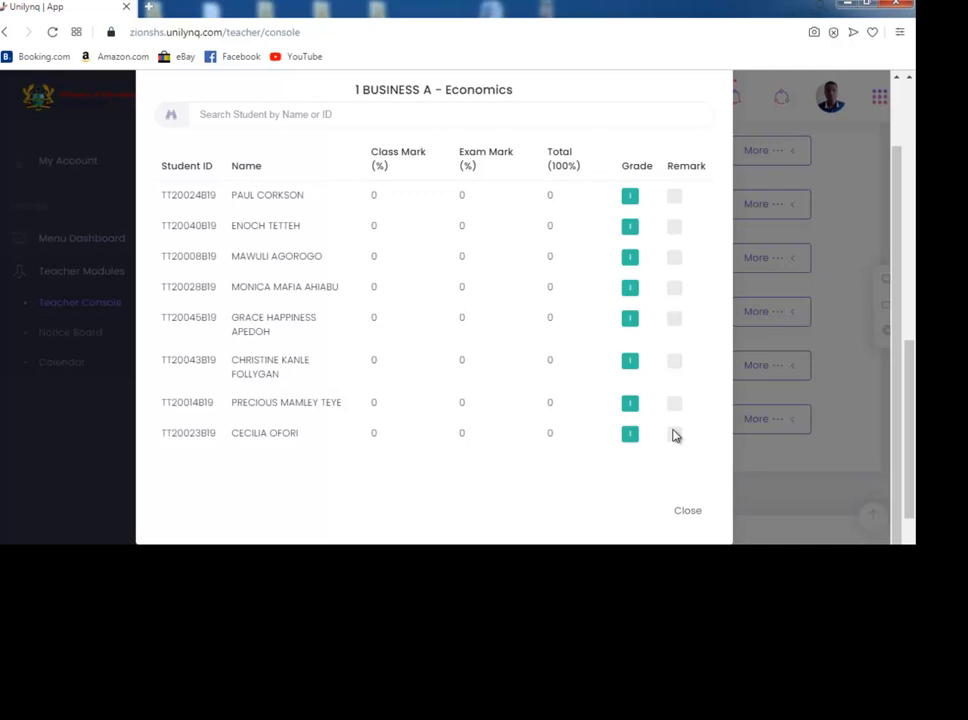
{"action": "left_click", "coordinate": [686, 514]}
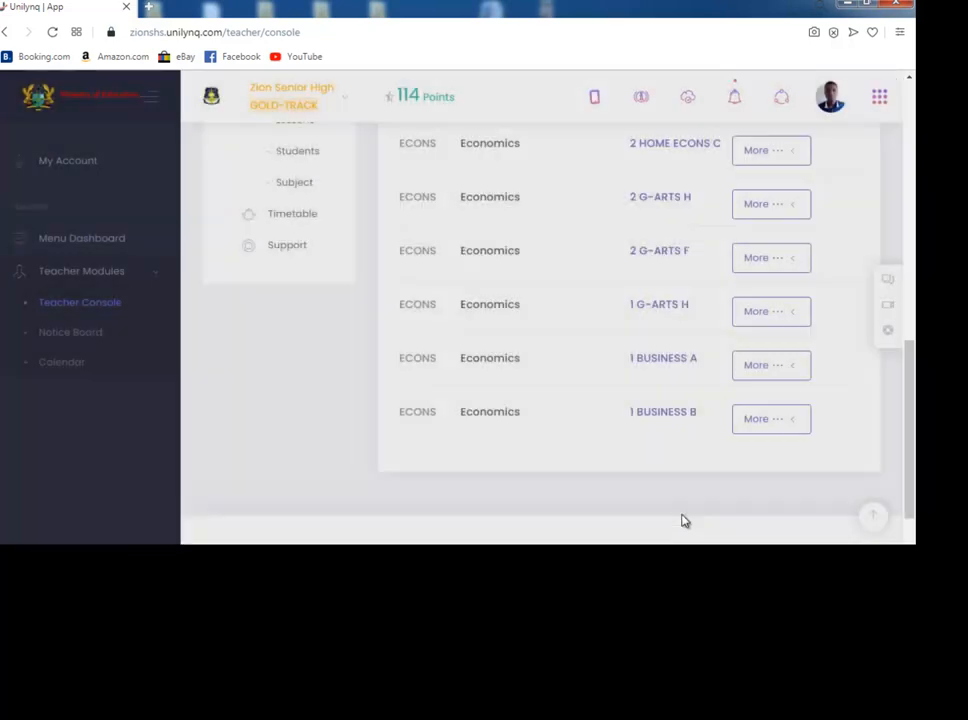
Open the Registered Students List for 1 BUSINESS A Economics, review the marks and grades, and close it.
{"action": "left_click", "coordinate": [765, 369]}
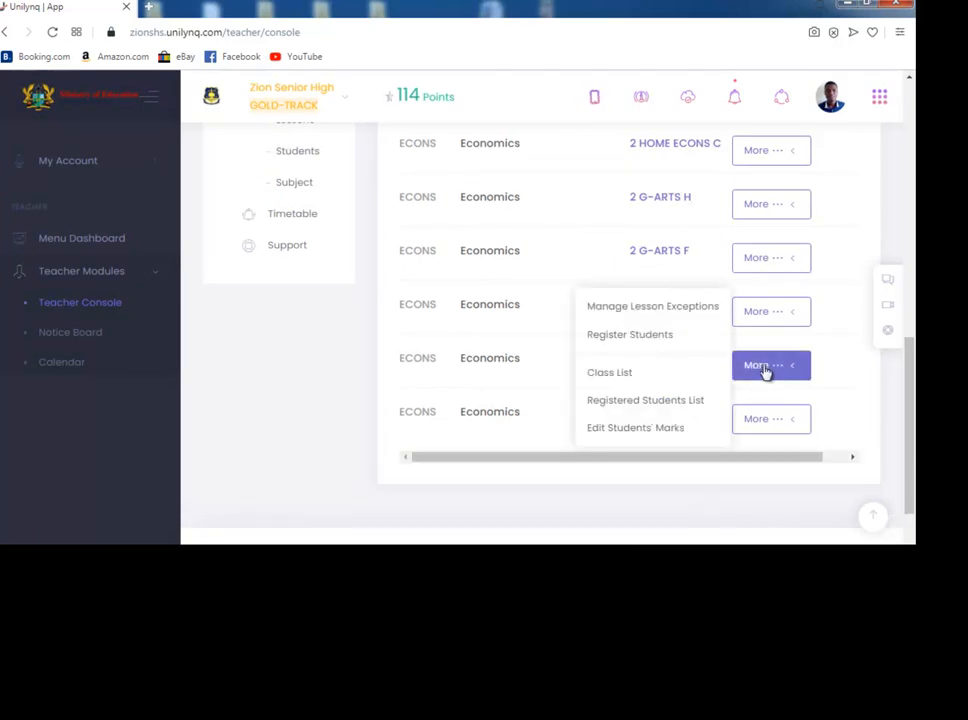
{"action": "left_click", "coordinate": [705, 403]}
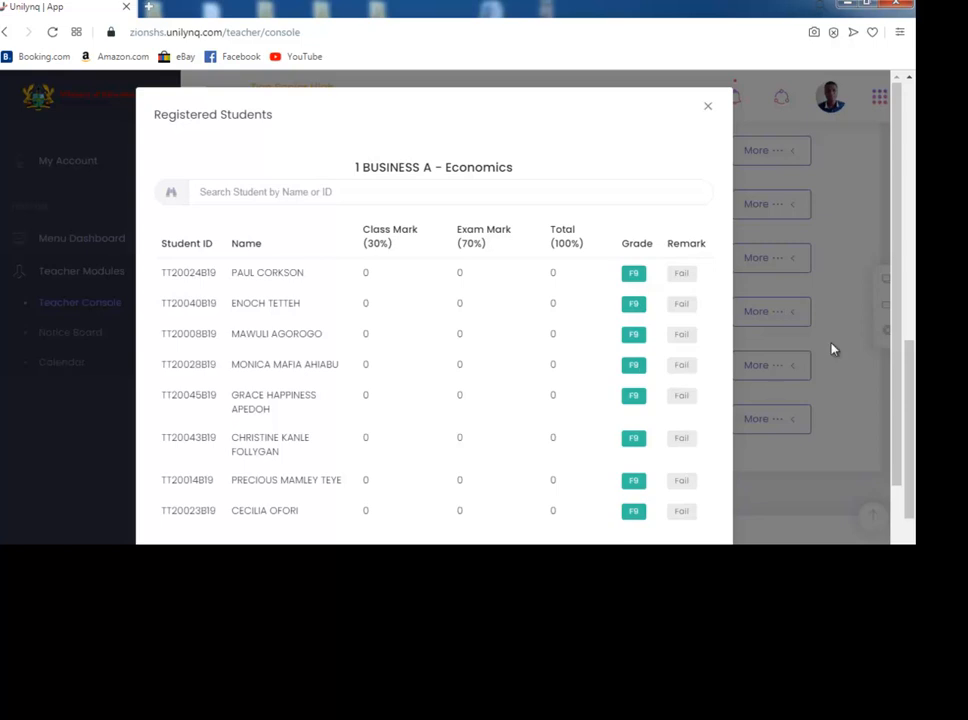
{"action": "scroll", "coordinate": [895, 377], "scroll_direction": "down", "scroll_amount": 2}
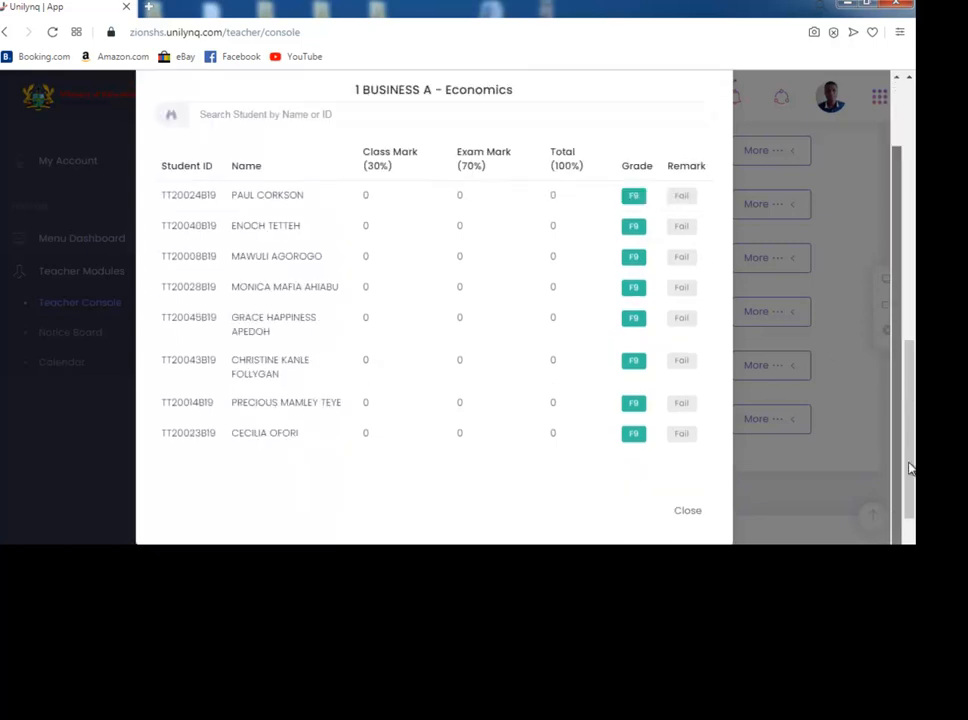
{"action": "left_click", "coordinate": [687, 511]}
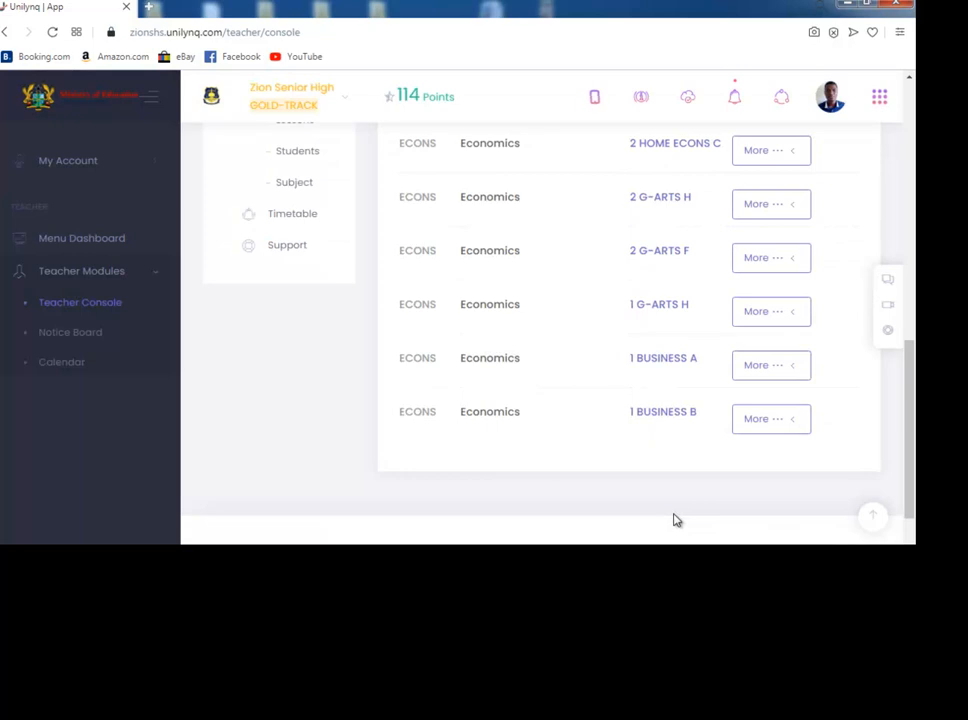
Open the 1 BUSINESS A class list and review each student's lesson status before closing it.
{"action": "left_click", "coordinate": [762, 372]}
{"action": "left_click", "coordinate": [637, 372]}
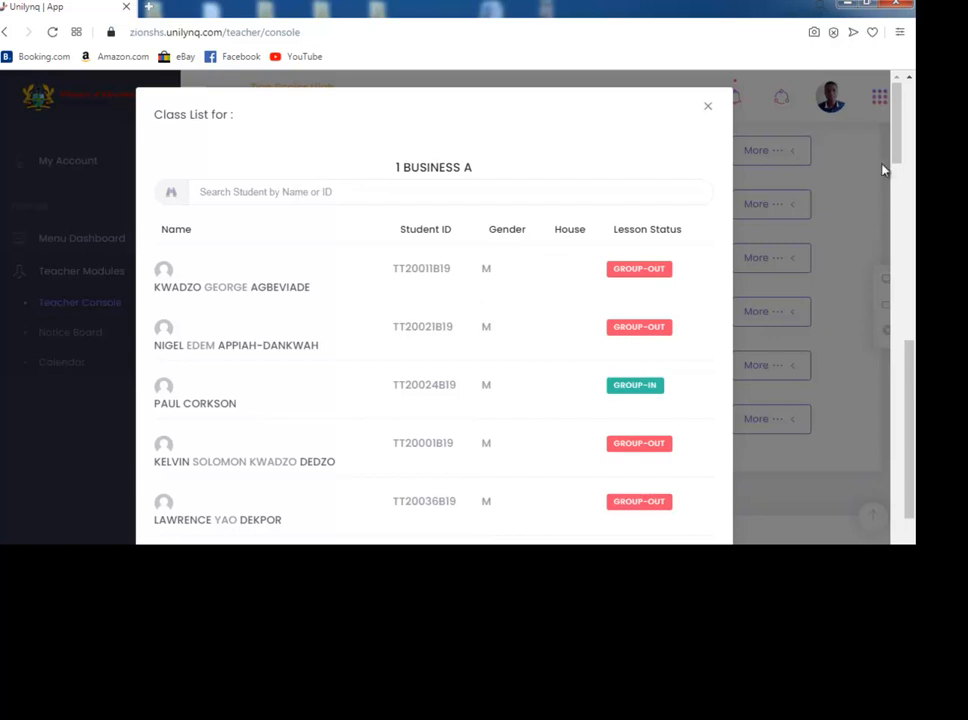
{"action": "left_click_drag", "start_coordinate": [897, 142], "coordinate": [897, 160]}
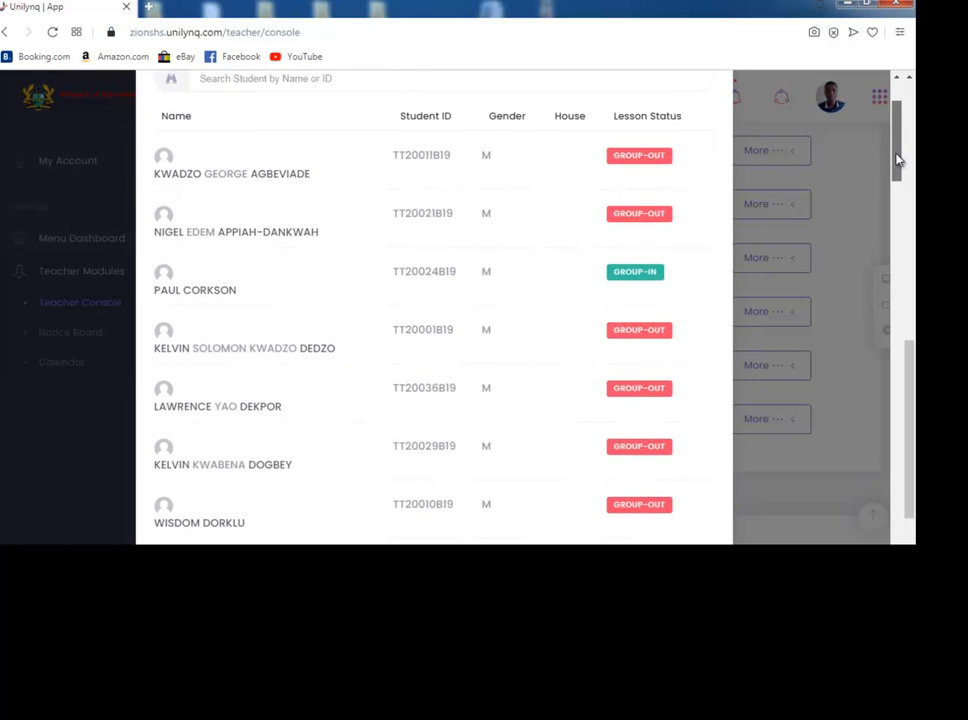
{"action": "left_click_drag", "start_coordinate": [897, 160], "coordinate": [894, 385]}
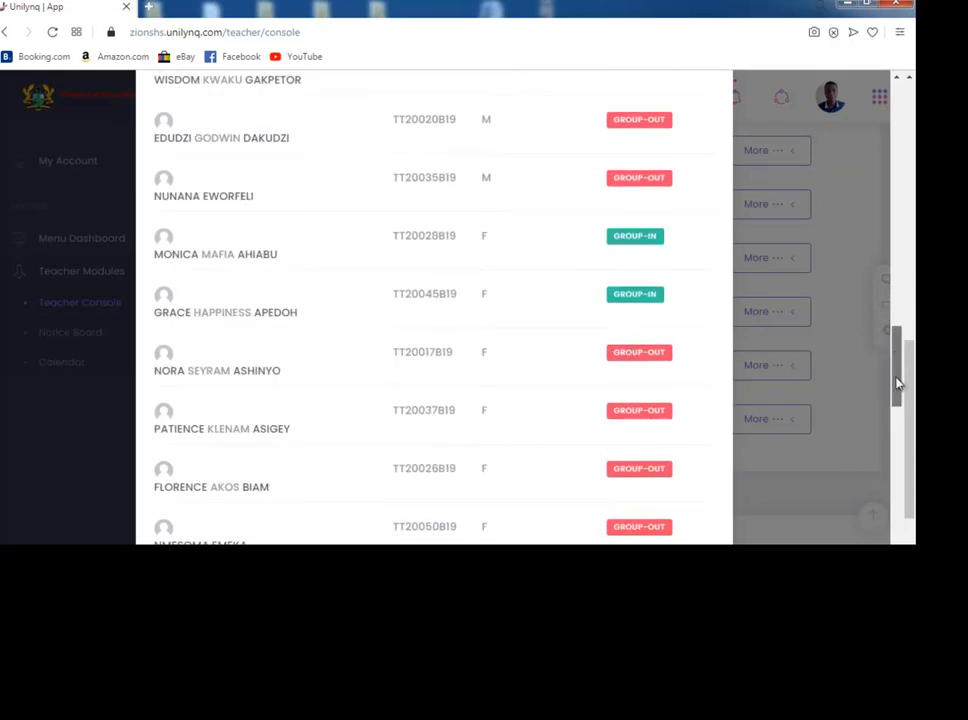
{"action": "left_click_drag", "start_coordinate": [897, 352], "coordinate": [902, 512]}
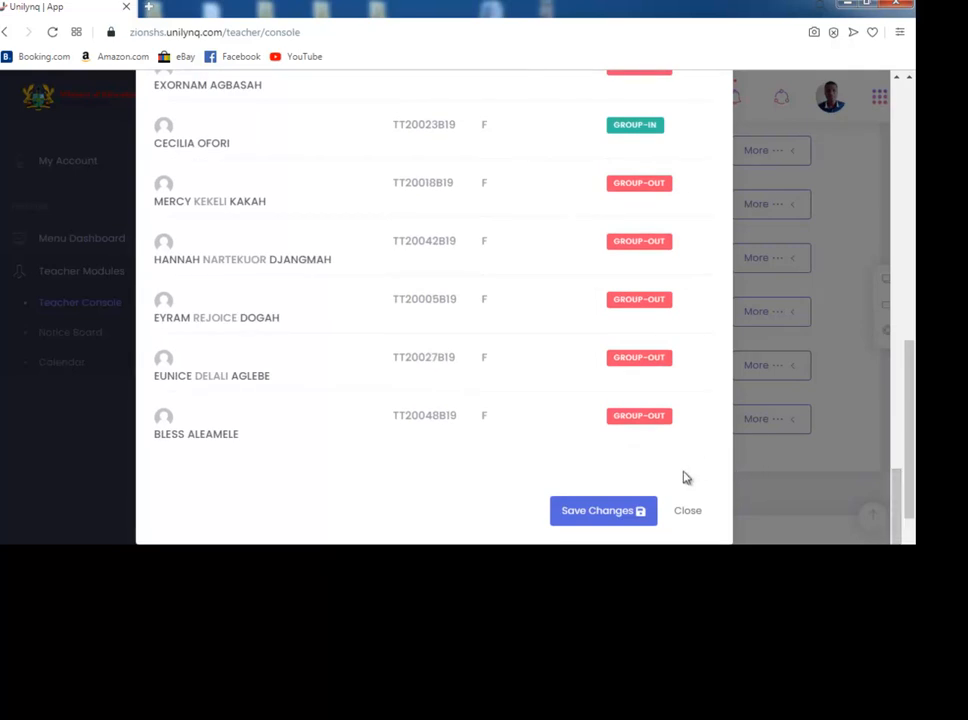
{"action": "left_click", "coordinate": [688, 511]}
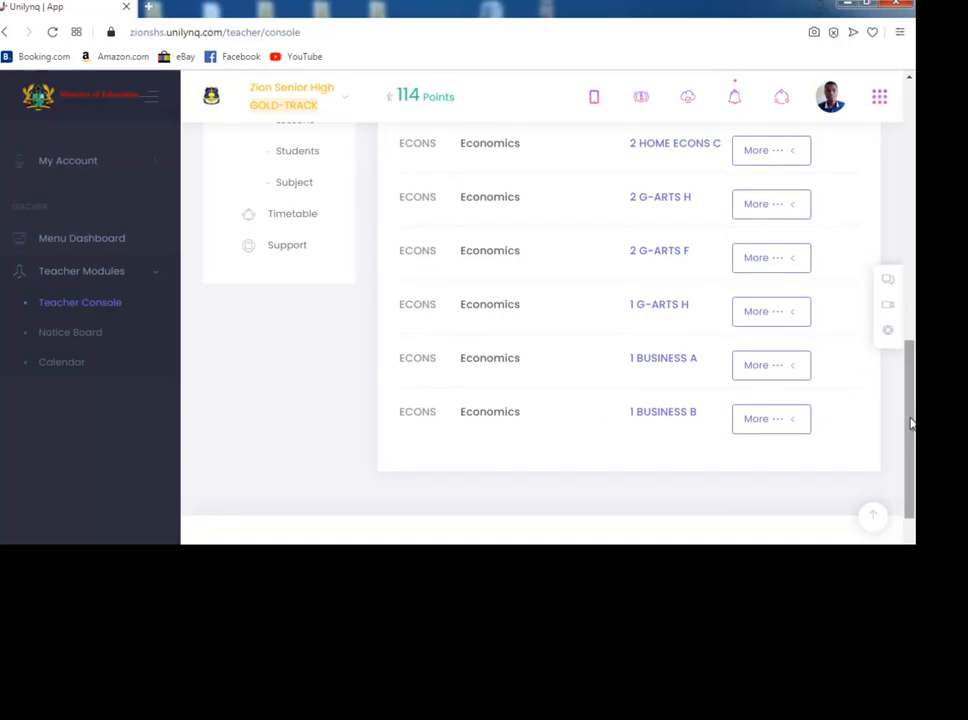
{"action": "mouse_move", "coordinate": [910, 423]}
{"action": "left_mouse_down"}
{"action": "mouse_move", "coordinate": [912, 325]}
{"action": "mouse_move", "coordinate": [914, 417]}
{"action": "left_mouse_up"}
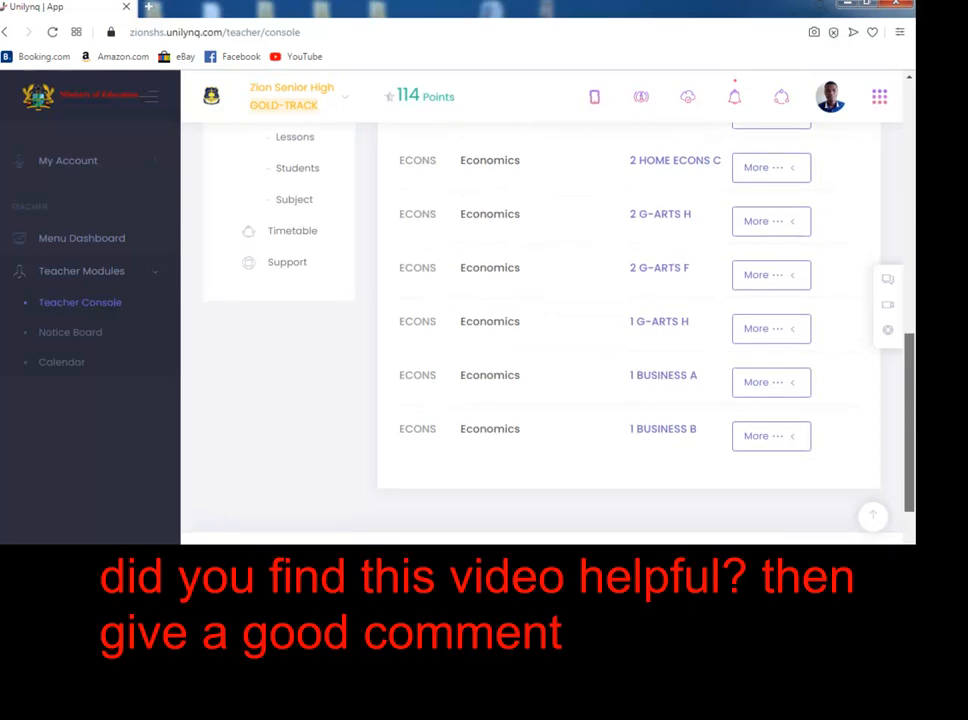